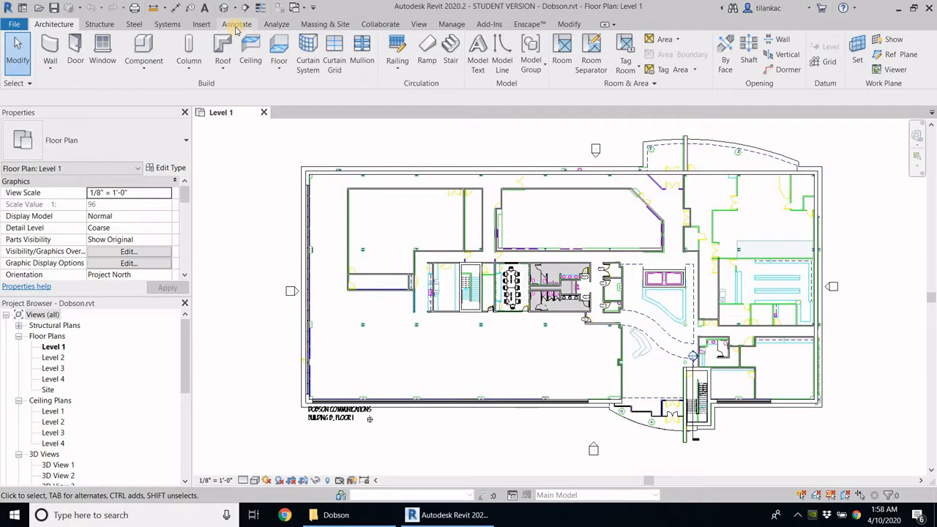
Tag the west and south storefront curtain walls by category on the Level 1 plan, declining to load a floor tag
{"action": "left_click", "coordinate": [236, 25]}
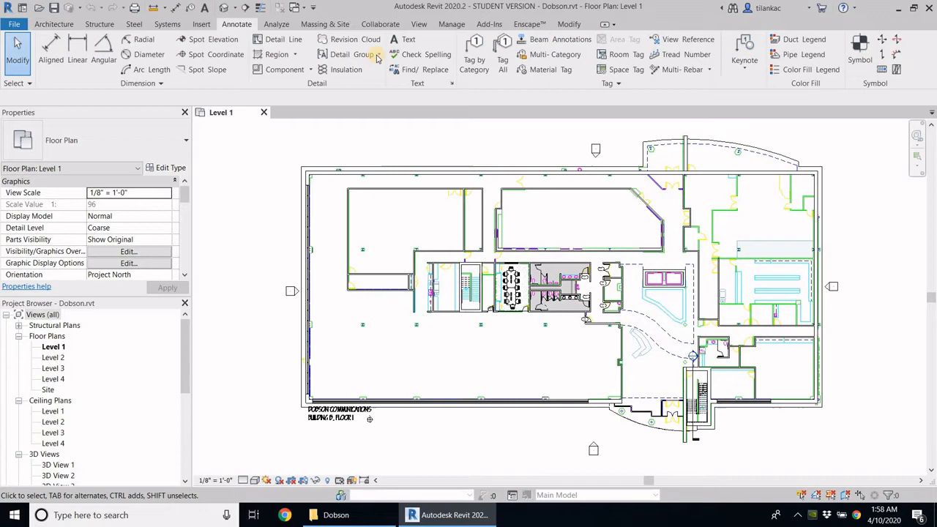
{"action": "left_click", "coordinate": [472, 60]}
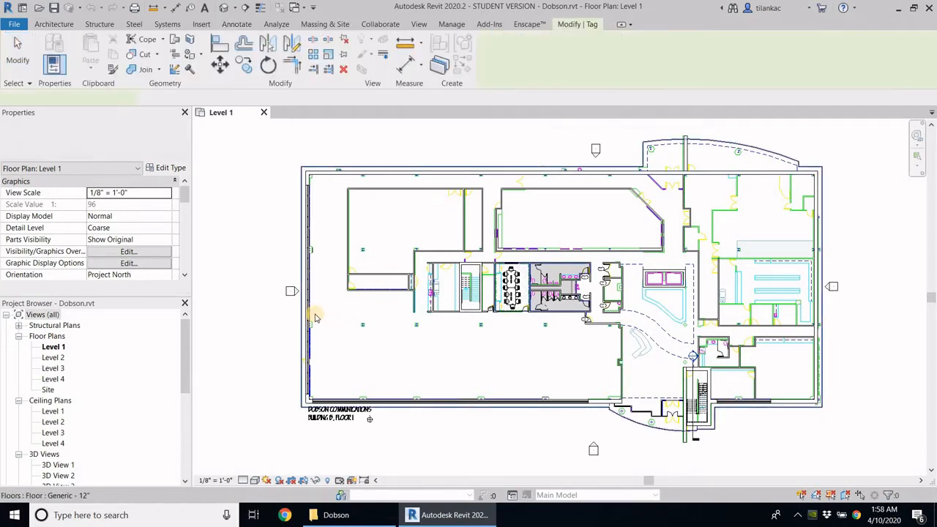
{"action": "scroll", "coordinate": [303, 315], "scroll_direction": "up", "scroll_amount": 2}
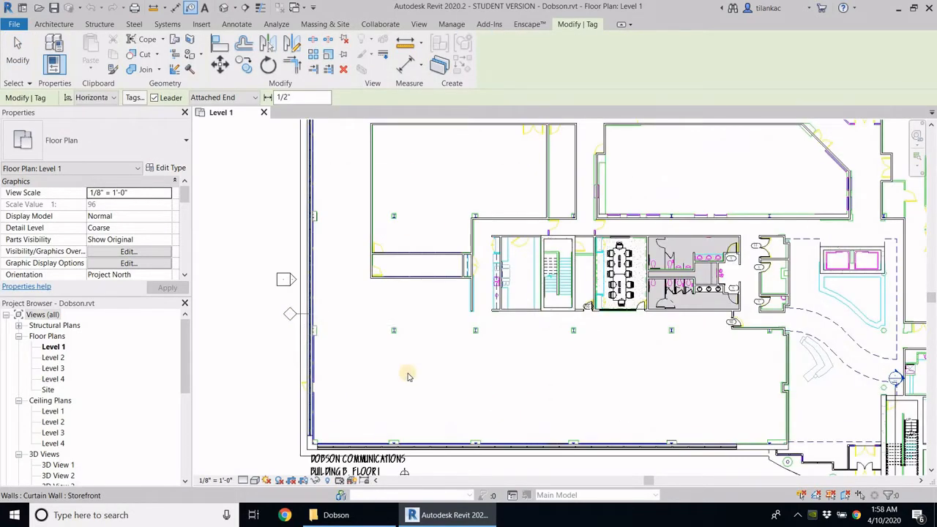
{"action": "left_click", "coordinate": [450, 446]}
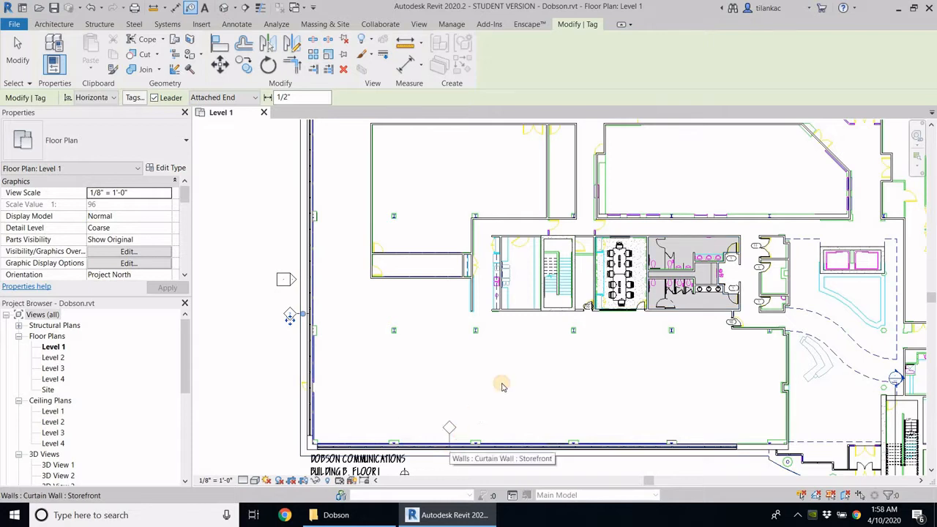
{"action": "left_click", "coordinate": [415, 300]}
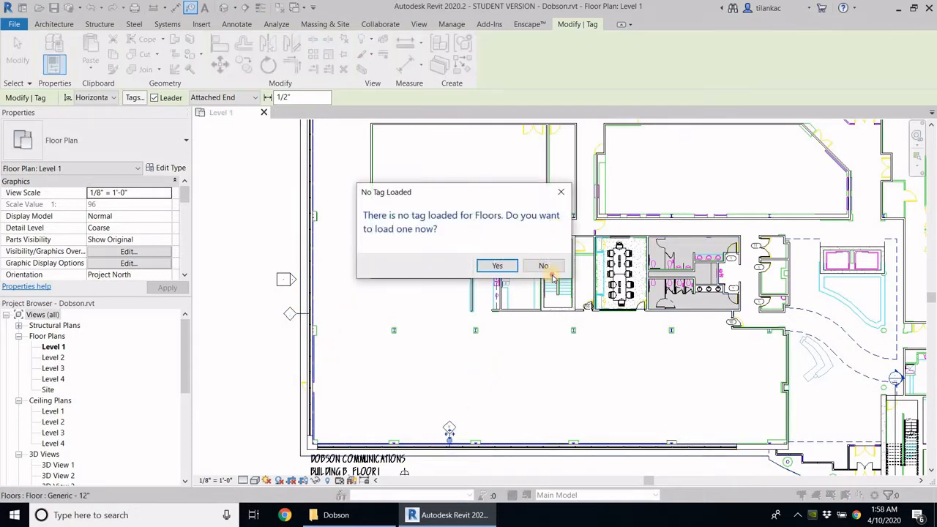
{"action": "left_click", "coordinate": [544, 265]}
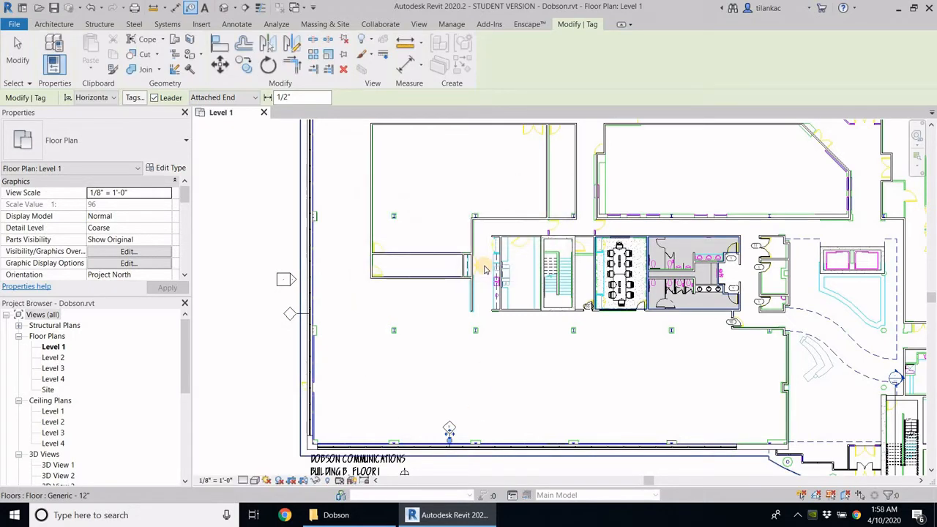
{"action": "key", "text": "Escape"}
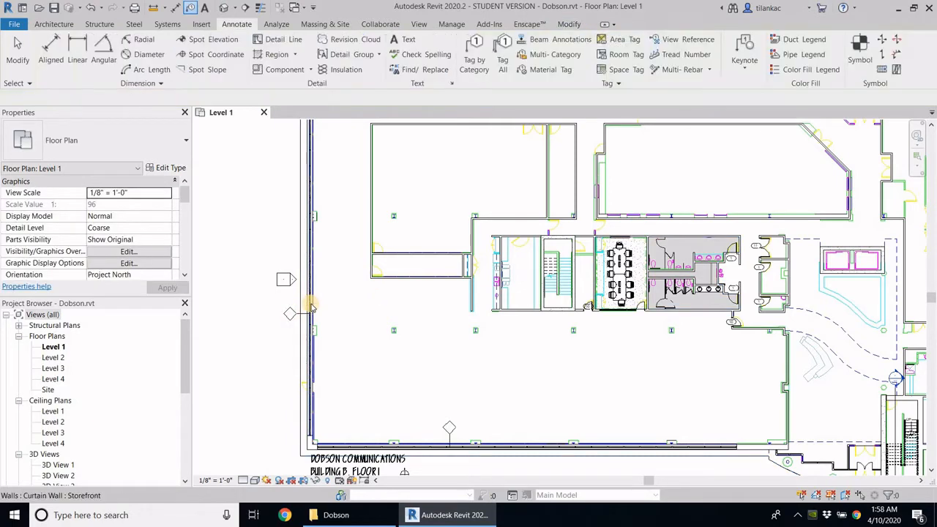
Set the Mark of the west storefront curtain wall to CW1
{"action": "left_click", "coordinate": [311, 307]}
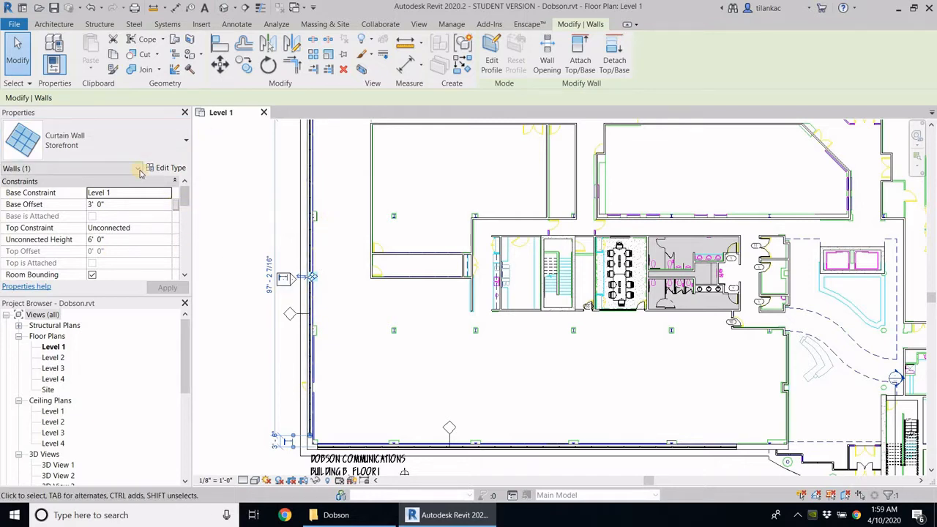
{"action": "scroll", "coordinate": [179, 234], "scroll_direction": "down", "scroll_amount": 8}
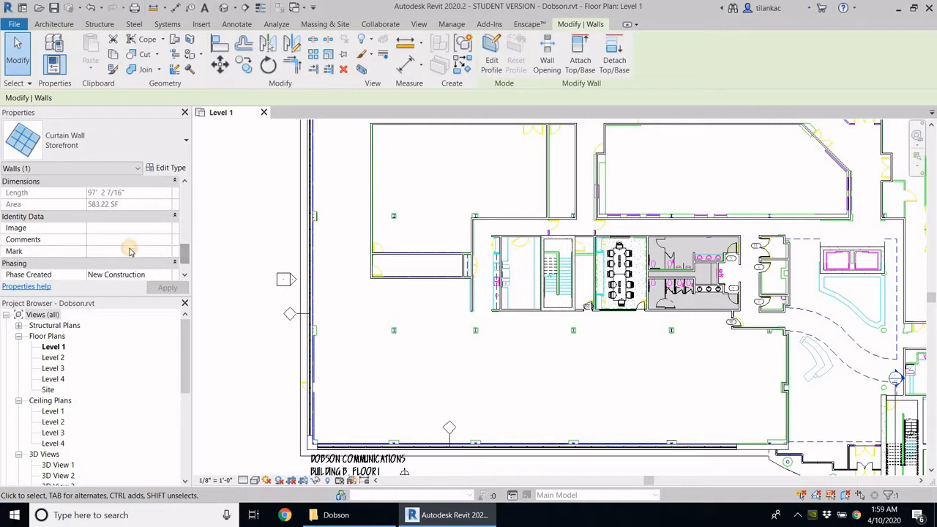
{"action": "left_click", "coordinate": [130, 251]}
{"action": "type", "text": "C"}
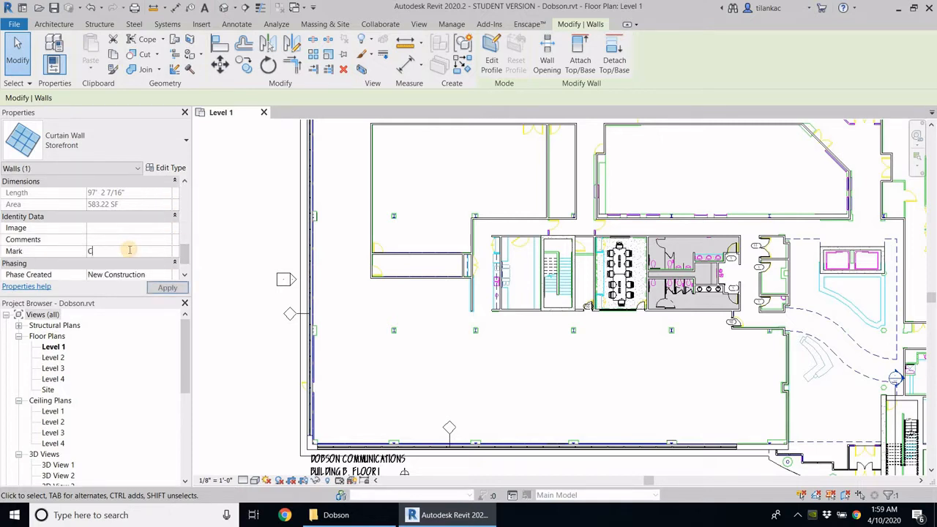
{"action": "type", "text": "W1"}
{"action": "left_click", "coordinate": [346, 294]}
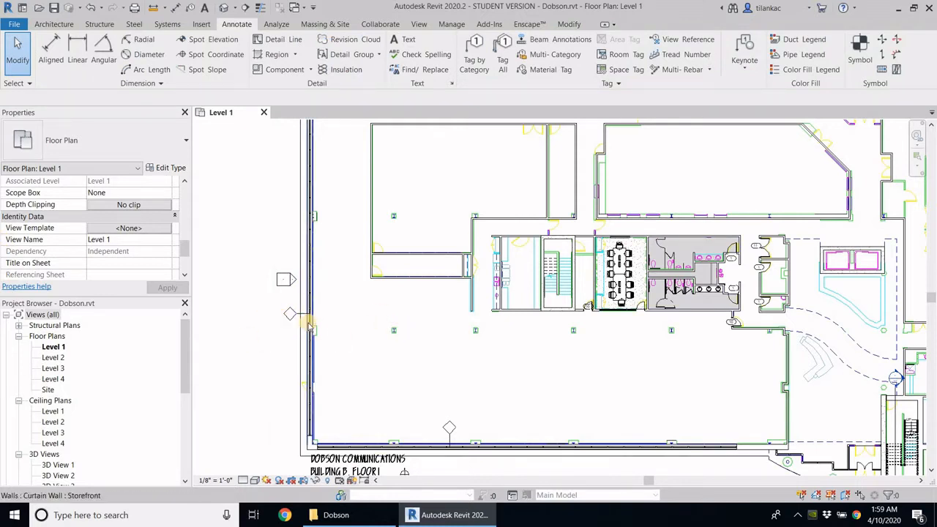
Set the Mark of the south storefront curtain wall to CW2
{"action": "left_click", "coordinate": [445, 437]}
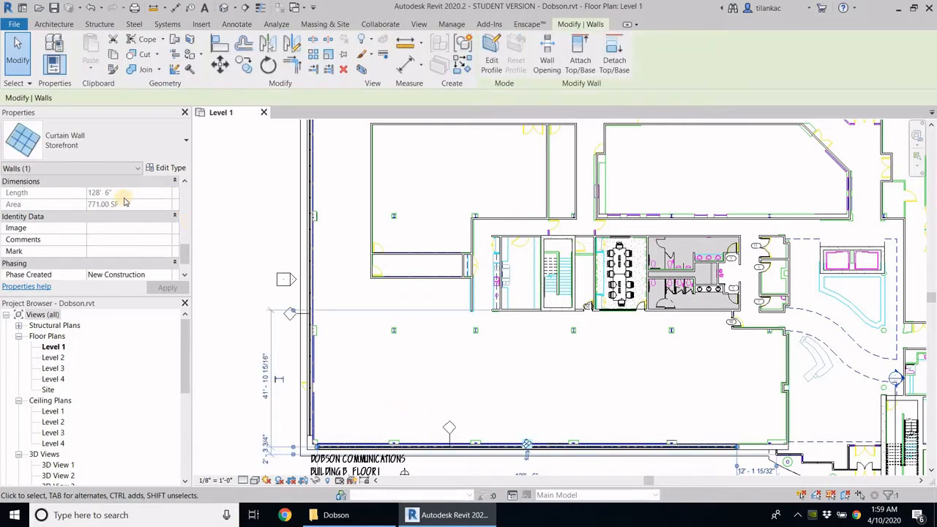
{"action": "left_click_drag", "start_coordinate": [185, 255], "coordinate": [133, 255]}
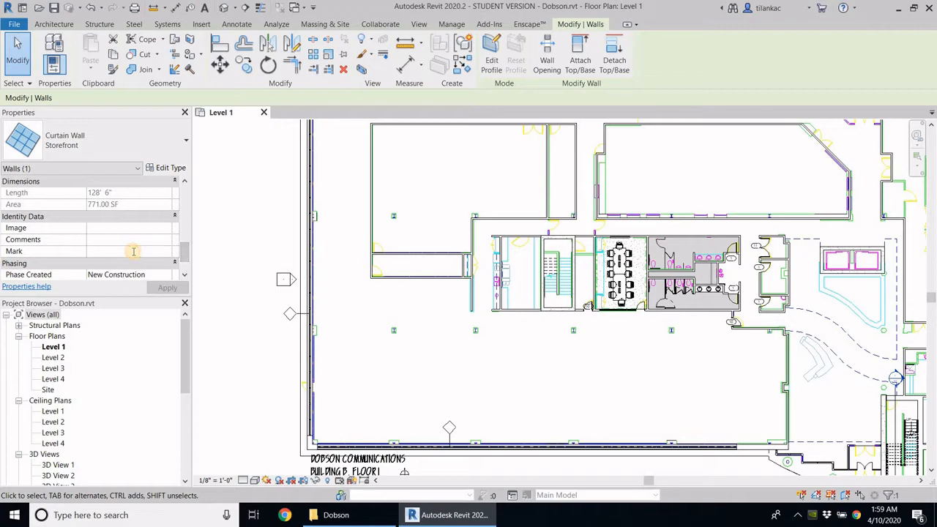
{"action": "left_click", "coordinate": [133, 251]}
{"action": "type", "text": "CW2"}
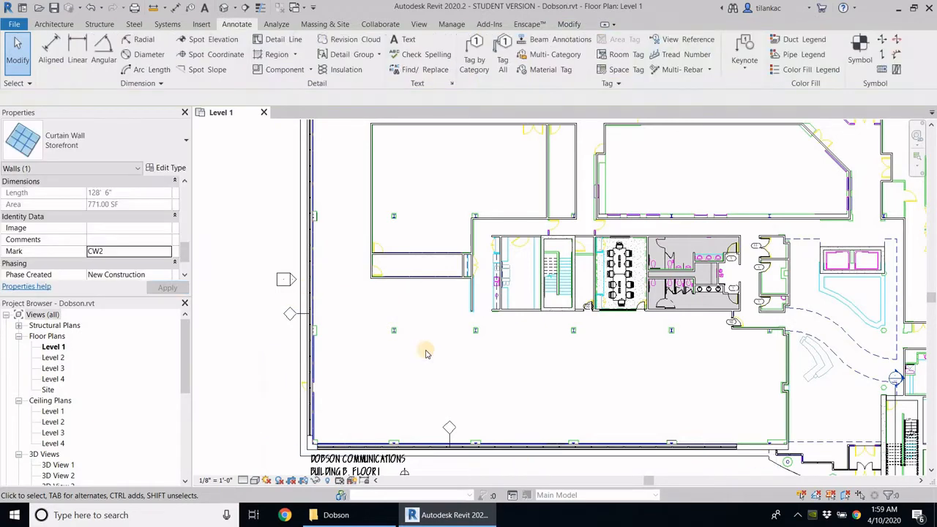
{"action": "left_click", "coordinate": [427, 353]}
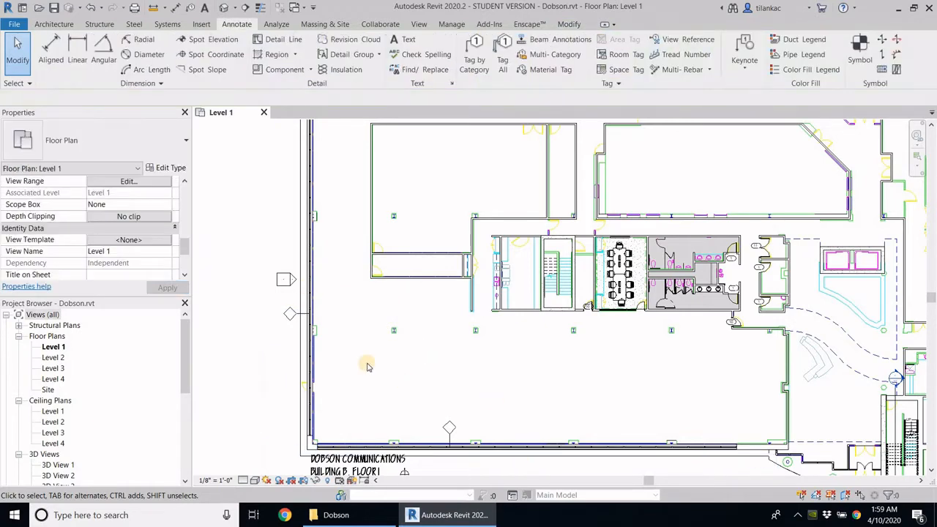
Open the Wall Tag family from the south wall's tag and replace its label parameter Type Mark with Mark
{"action": "left_click", "coordinate": [291, 313]}
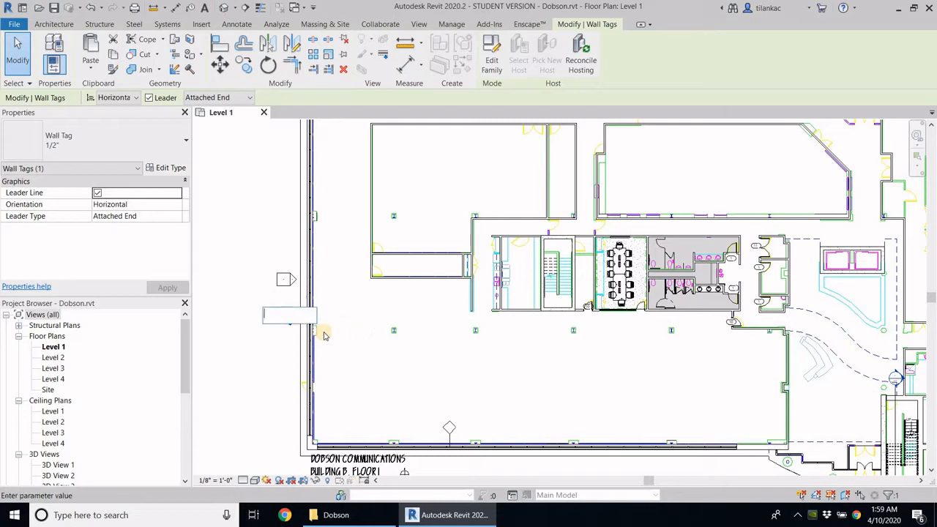
{"action": "double_click", "coordinate": [450, 431]}
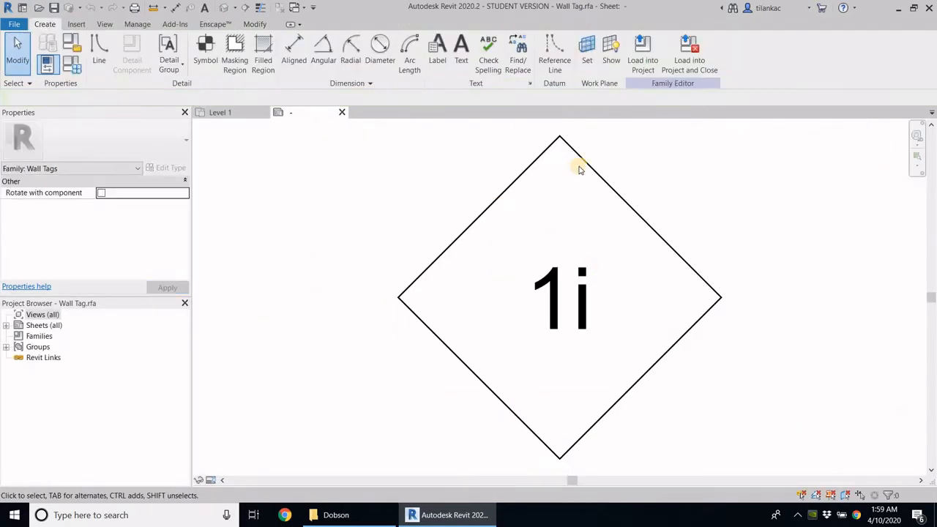
{"action": "left_click", "coordinate": [594, 285]}
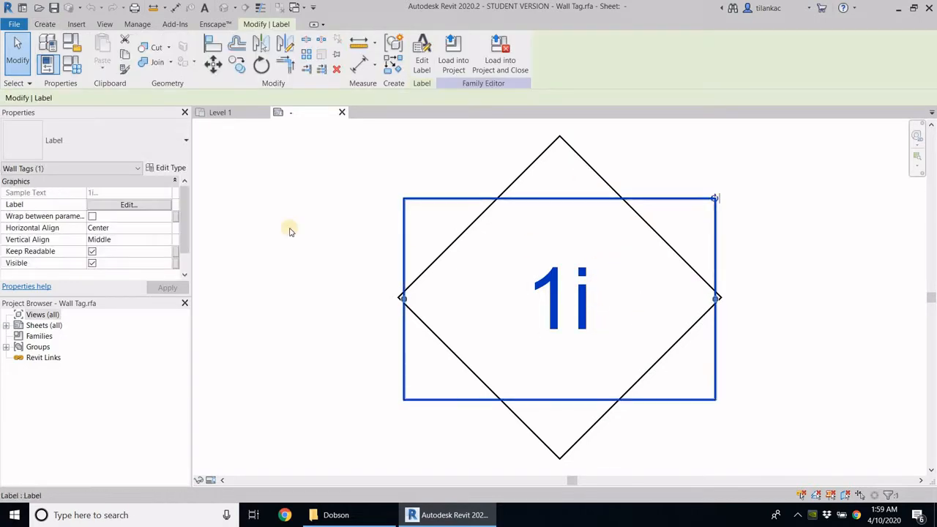
{"action": "left_click", "coordinate": [150, 207]}
{"action": "left_click", "coordinate": [451, 207]}
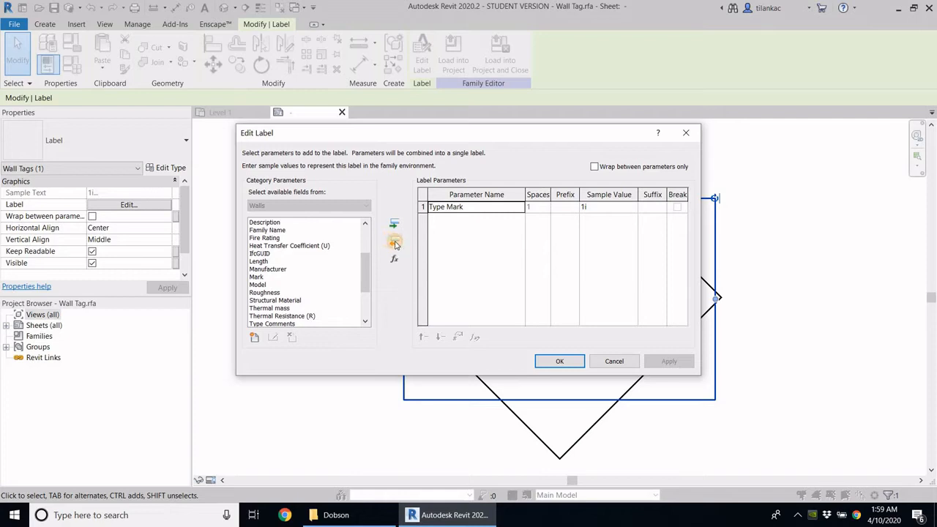
{"action": "left_click", "coordinate": [394, 242]}
{"action": "left_click", "coordinate": [257, 276]}
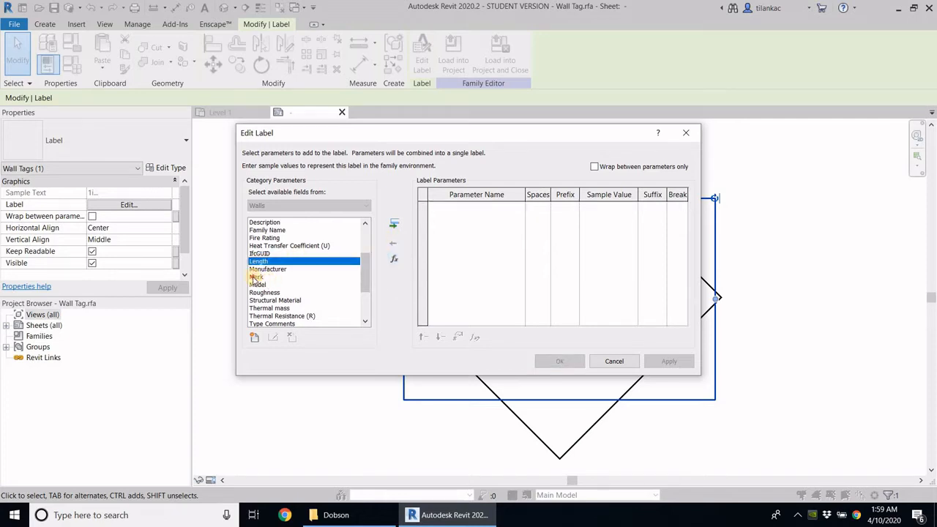
{"action": "left_click", "coordinate": [394, 224]}
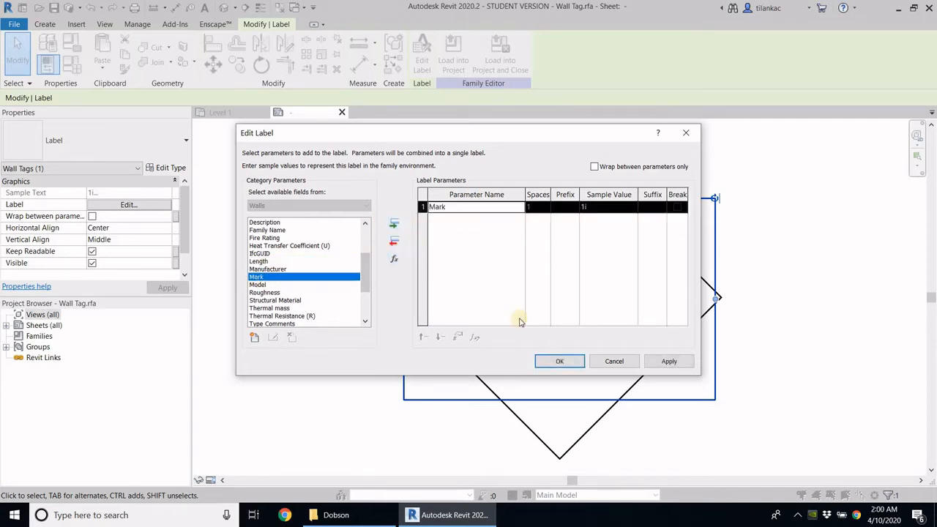
{"action": "left_click", "coordinate": [559, 362]}
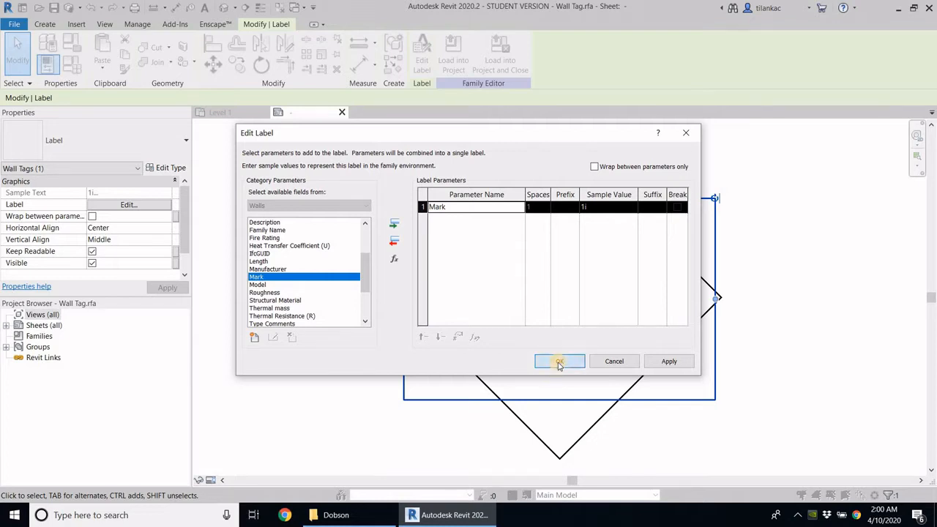
Load the edited Wall Tag family into the project and close it, overwriting the existing version and its parameter values
{"action": "left_click", "coordinate": [500, 65]}
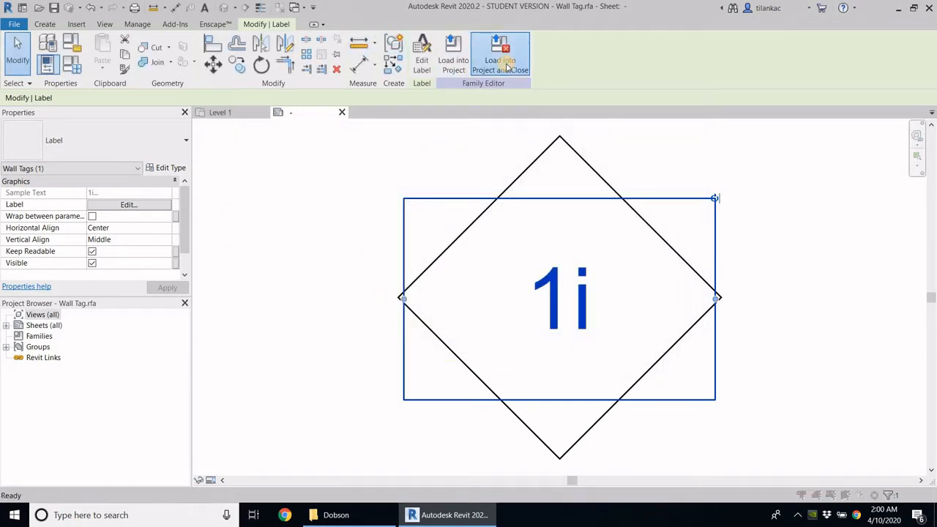
{"action": "left_click", "coordinate": [498, 259]}
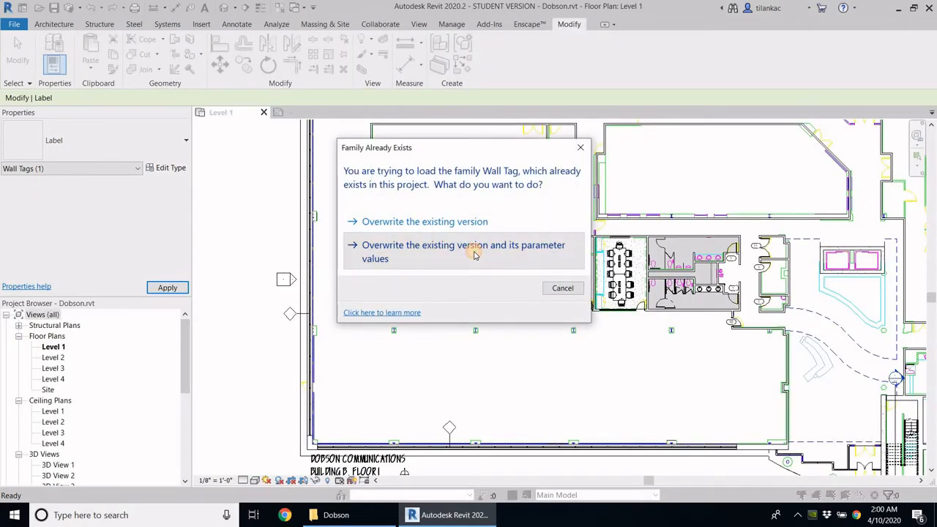
{"action": "left_click", "coordinate": [475, 254]}
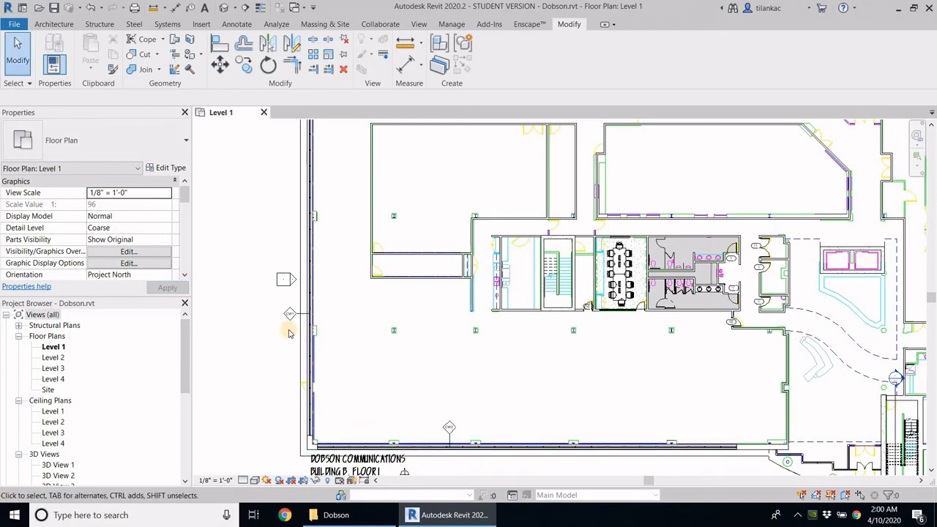
Check the west and south curtain wall tags and look over the south side and entrance area of the Level 1 plan
{"action": "scroll", "coordinate": [293, 347], "scroll_direction": "up", "scroll_amount": 3}
{"action": "scroll", "coordinate": [525, 370], "scroll_direction": "up", "scroll_amount": 2}
{"action": "middle_click_drag", "start_coordinate": [525, 370], "coordinate": [550, 345]}
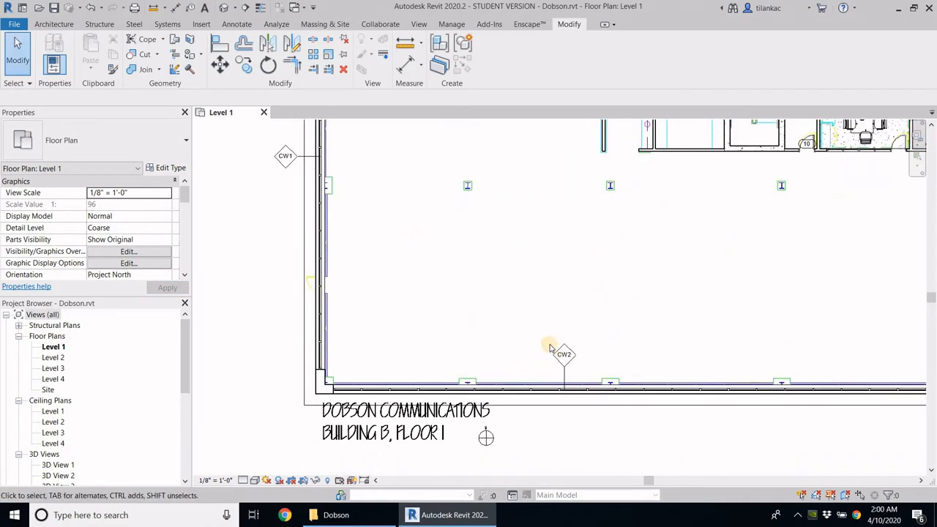
{"action": "scroll", "coordinate": [554, 293], "scroll_direction": "down", "scroll_amount": 1}
{"action": "middle_click_drag", "start_coordinate": [366, 156], "coordinate": [340, 185]}
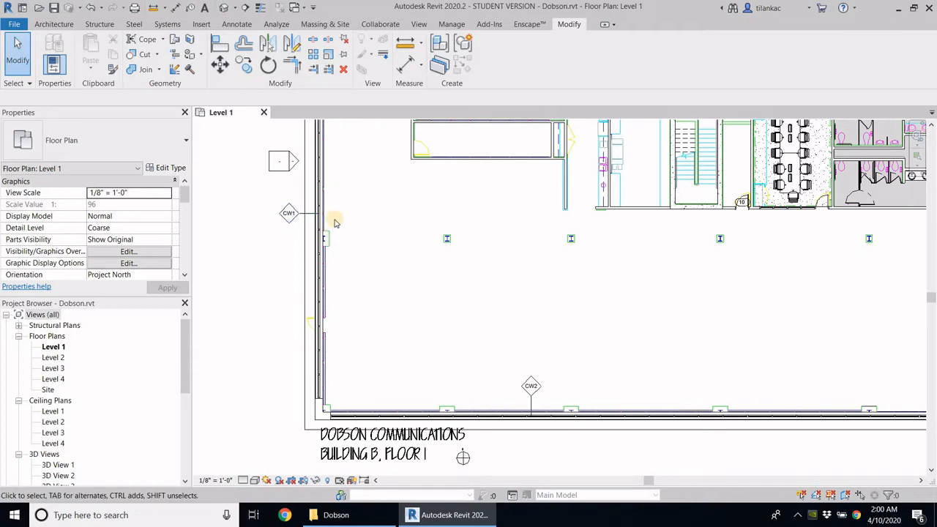
{"action": "scroll", "coordinate": [350, 308], "scroll_direction": "down", "scroll_amount": 3}
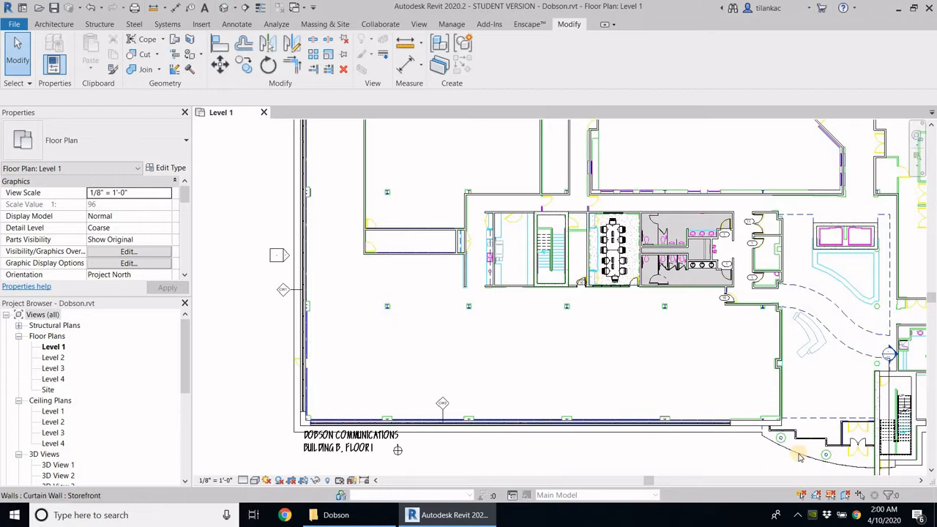
{"action": "scroll", "coordinate": [295, 265], "scroll_direction": "up", "scroll_amount": 1}
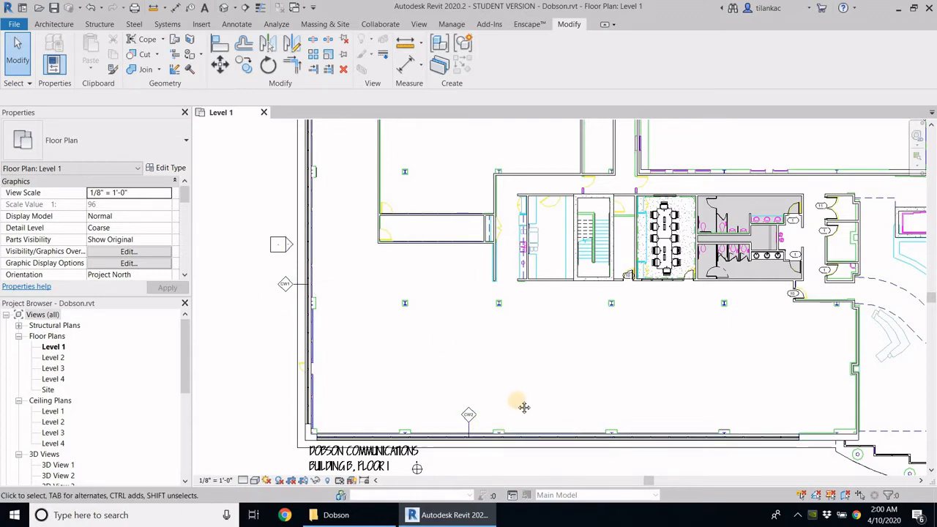
{"action": "scroll", "coordinate": [522, 406], "scroll_direction": "down", "scroll_amount": 1}
{"action": "middle_click_drag", "start_coordinate": [517, 398], "coordinate": [441, 345]}
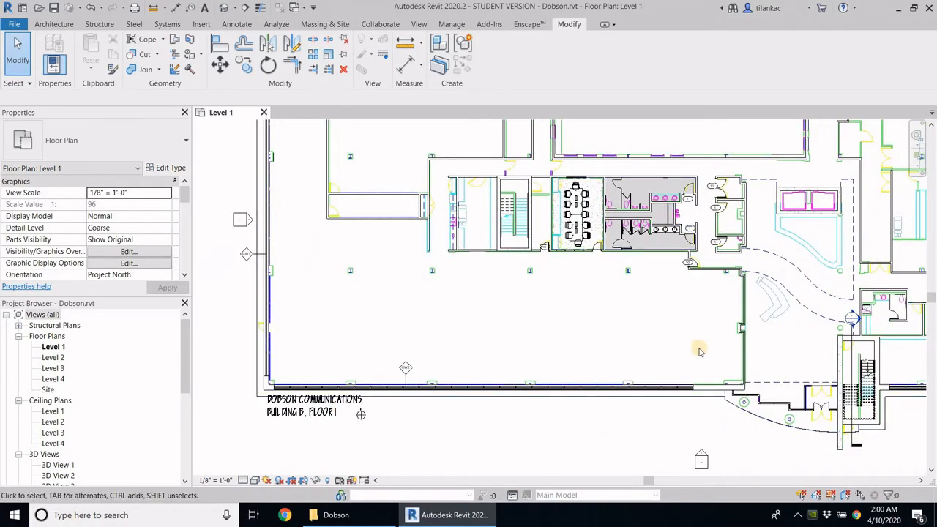
{"action": "middle_click_drag", "start_coordinate": [516, 347], "coordinate": [365, 339]}
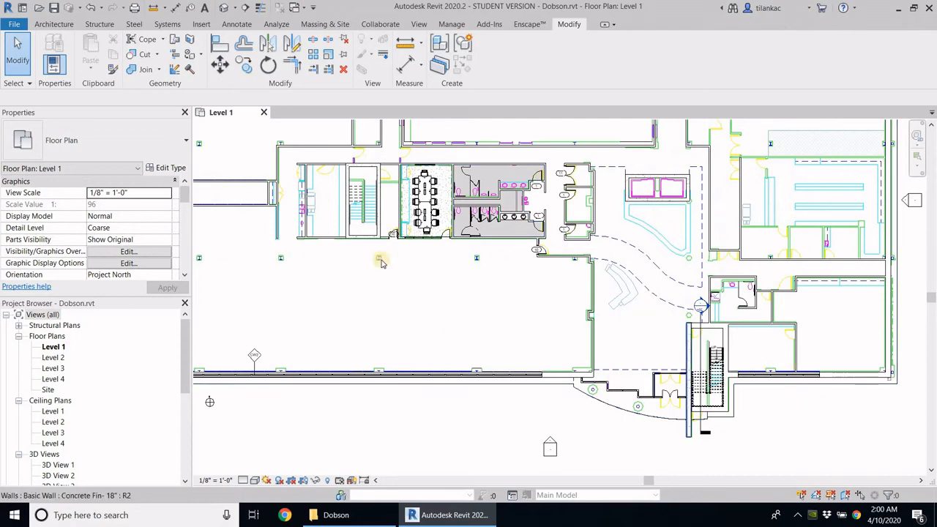
{"action": "scroll", "coordinate": [548, 293], "scroll_direction": "down", "scroll_amount": 1}
{"action": "middle_click_drag", "start_coordinate": [555, 315], "coordinate": [778, 365]}
{"action": "middle_click_drag", "start_coordinate": [319, 285], "coordinate": [216, 248]}
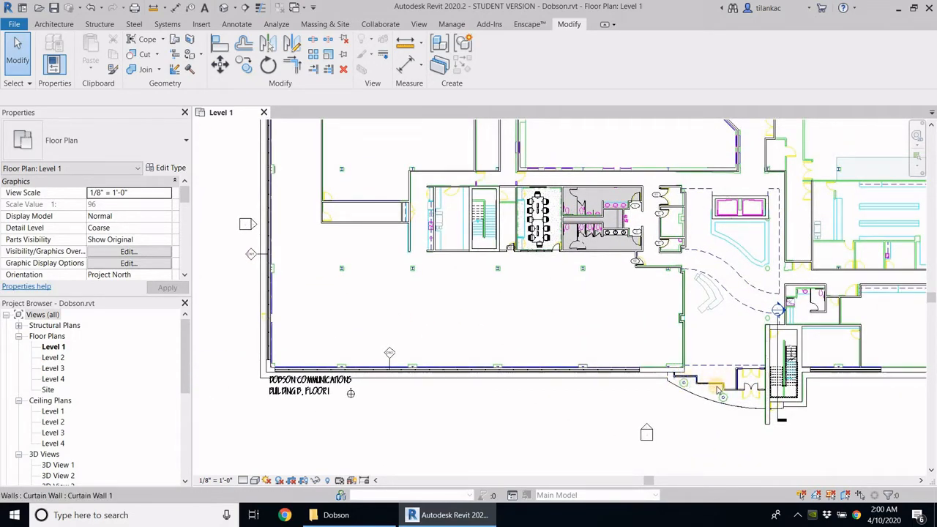
{"action": "scroll", "coordinate": [672, 375], "scroll_direction": "up", "scroll_amount": 1}
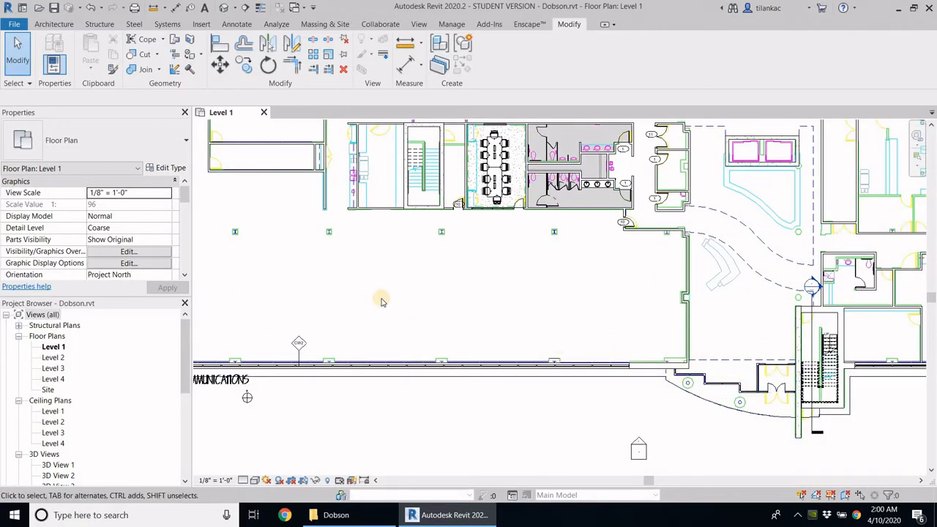
{"action": "scroll", "coordinate": [383, 302], "scroll_direction": "down", "scroll_amount": 1}
{"action": "middle_click_drag", "start_coordinate": [383, 302], "coordinate": [454, 301]}
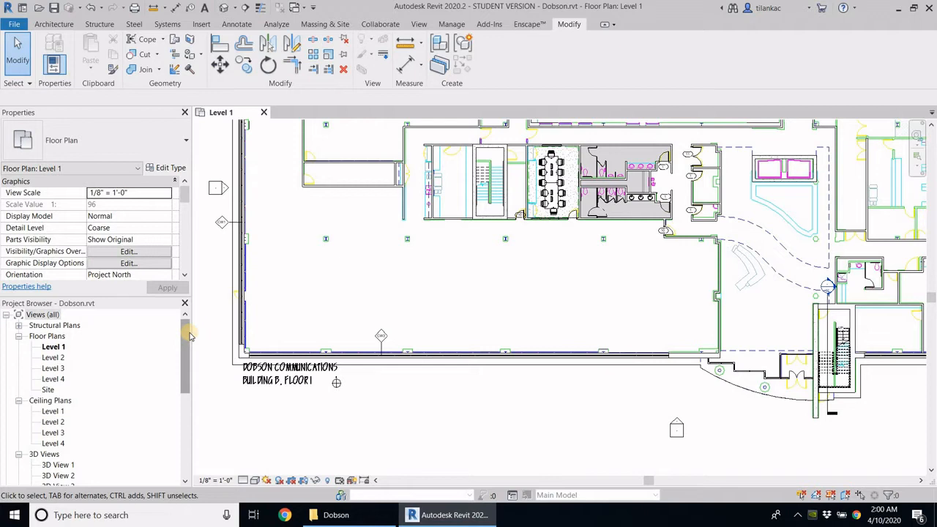
Create a new building component schedule for the Walls category
{"action": "left_click_drag", "start_coordinate": [185, 335], "coordinate": [190, 421]}
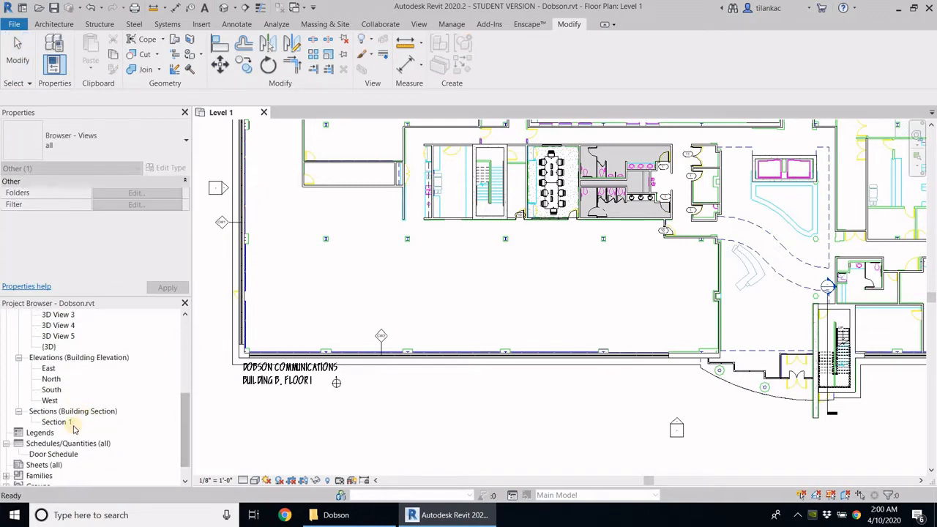
{"action": "left_click", "coordinate": [83, 446]}
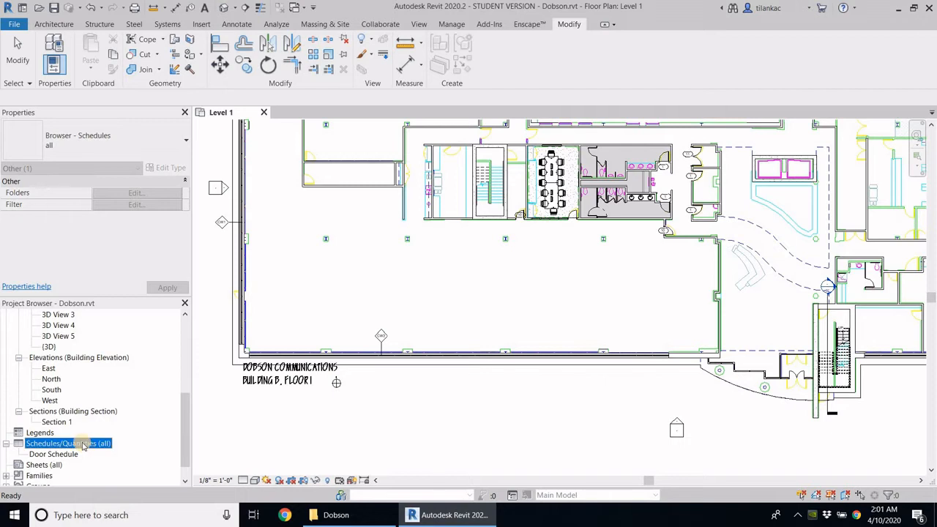
{"action": "right_click", "coordinate": [83, 445]}
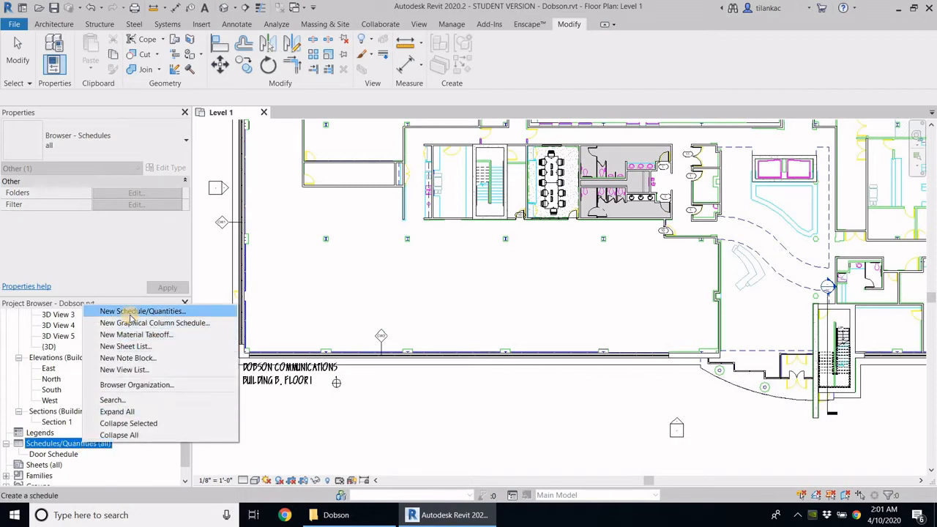
{"action": "left_click", "coordinate": [130, 313]}
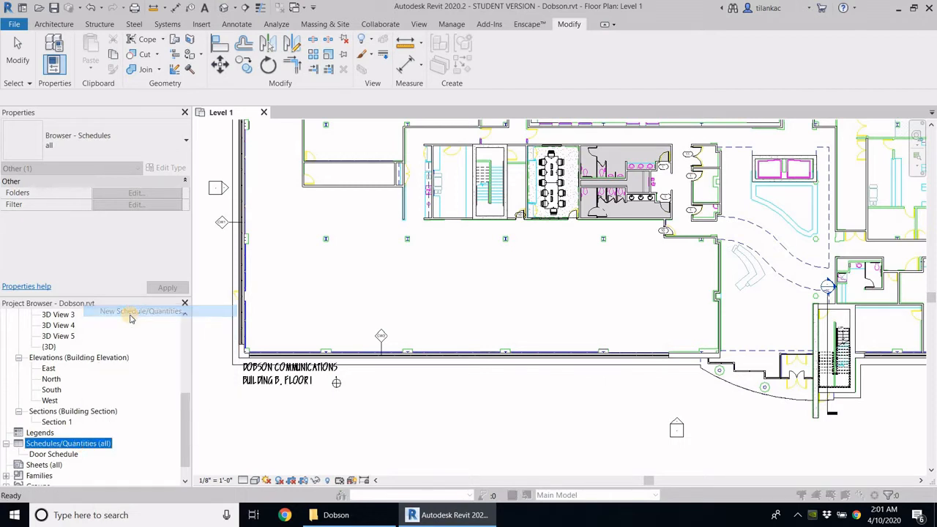
{"action": "left_click", "coordinate": [400, 246]}
{"action": "key", "text": "w"}
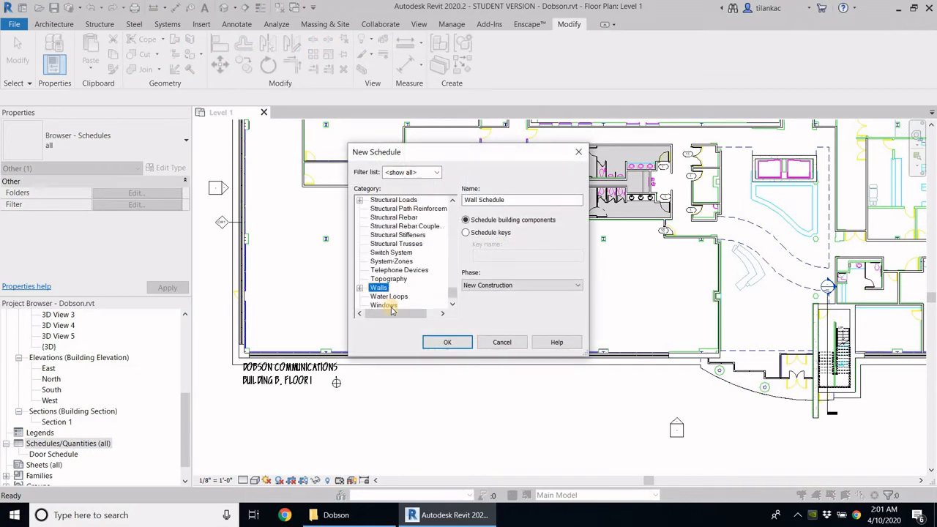
{"action": "left_click", "coordinate": [439, 343]}
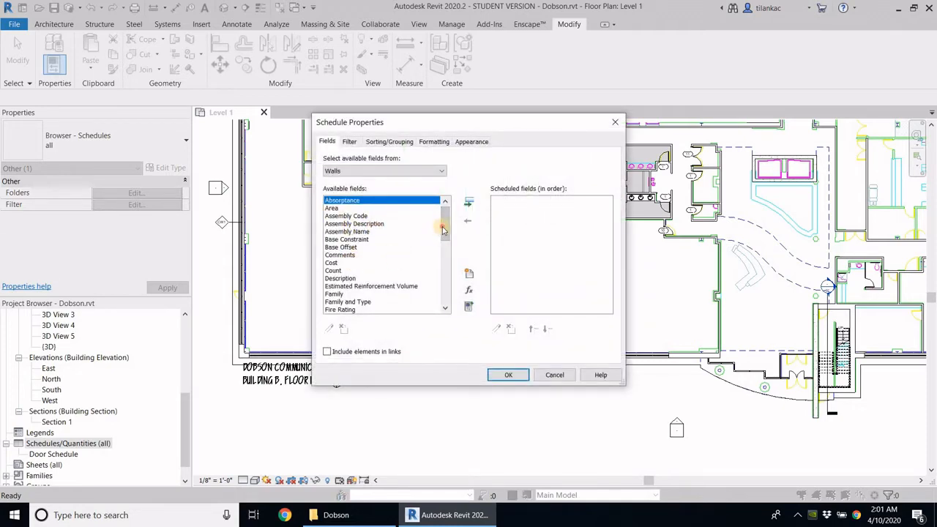
Add the Mark, Family and Type, and Length fields to the wall schedule in that order
{"action": "left_click_drag", "start_coordinate": [443, 230], "coordinate": [443, 257]}
{"action": "left_click", "coordinate": [410, 271]}
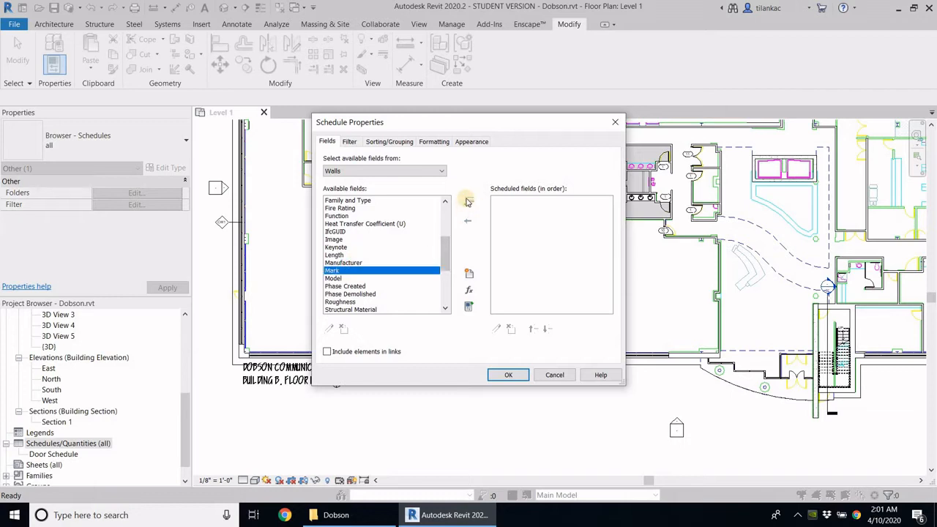
{"action": "left_click", "coordinate": [468, 202]}
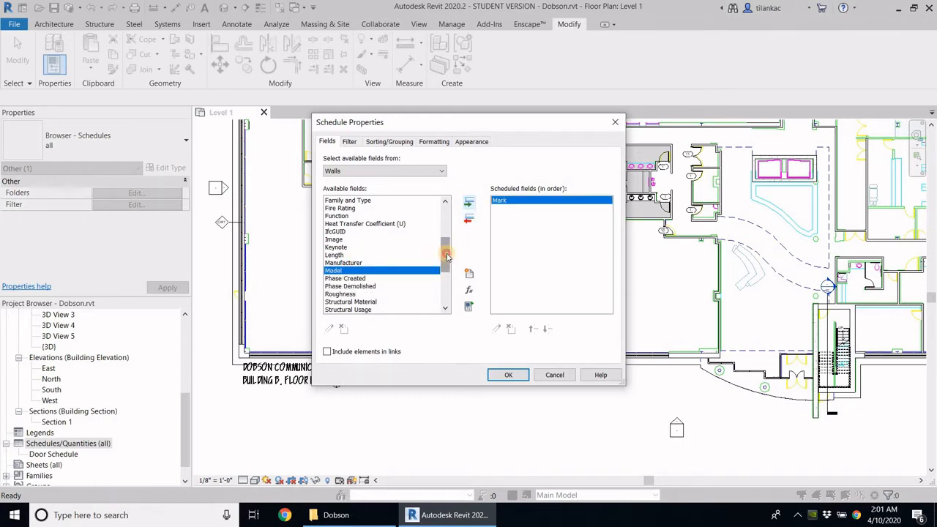
{"action": "left_click_drag", "start_coordinate": [449, 252], "coordinate": [449, 246]}
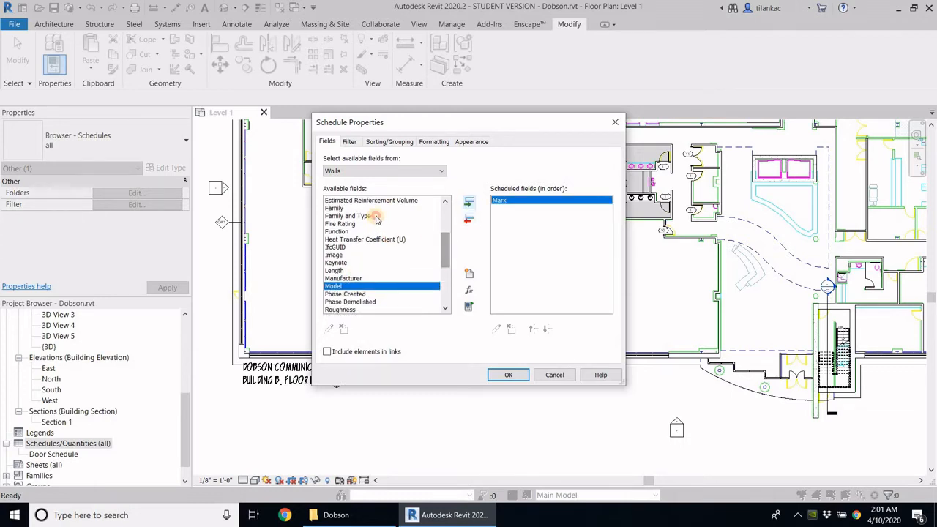
{"action": "left_click", "coordinate": [371, 216]}
{"action": "left_click", "coordinate": [468, 202]}
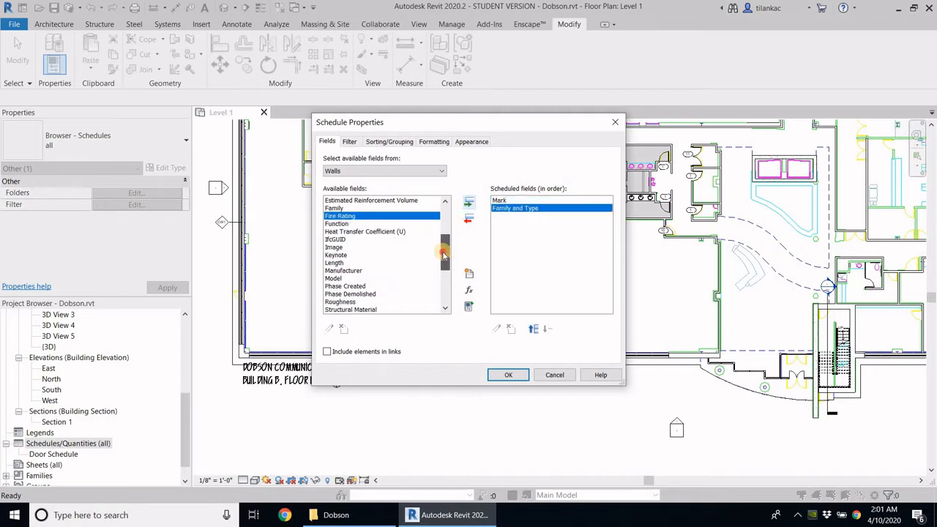
{"action": "left_click", "coordinate": [336, 262]}
{"action": "left_click", "coordinate": [469, 202]}
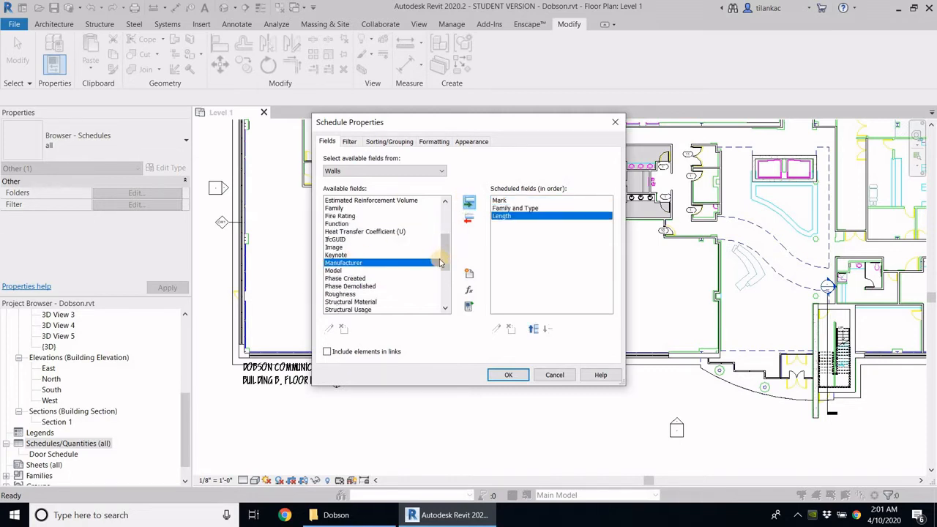
Add the Width and Count fields after Length and generate the wall schedule
{"action": "left_click_drag", "start_coordinate": [441, 249], "coordinate": [441, 220]}
{"action": "left_click", "coordinate": [366, 224]}
{"action": "left_click_drag", "start_coordinate": [366, 232], "coordinate": [343, 325]}
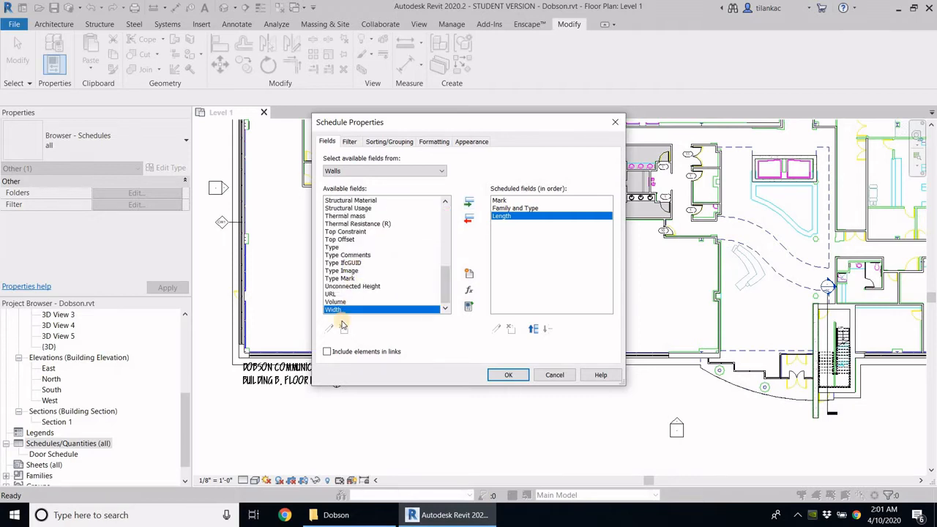
{"action": "left_click", "coordinate": [469, 201]}
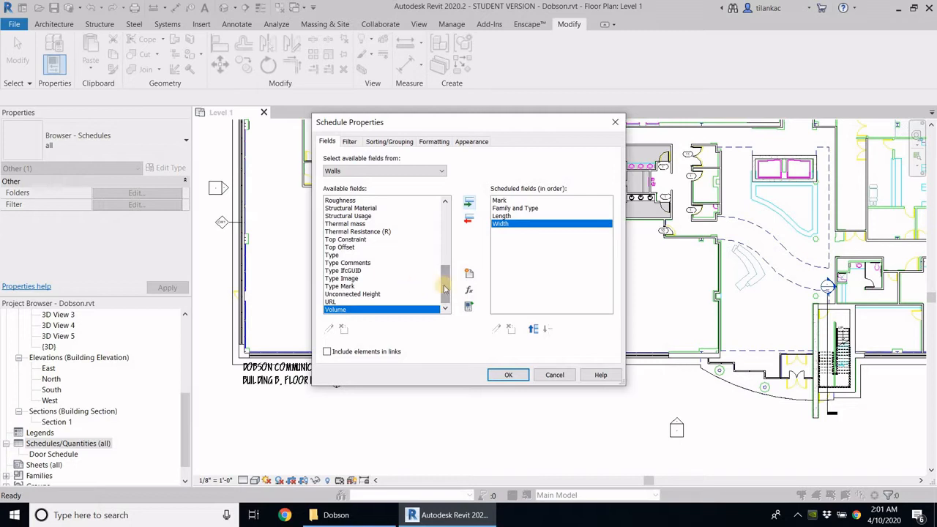
{"action": "left_click_drag", "start_coordinate": [445, 276], "coordinate": [442, 230]}
{"action": "scroll", "coordinate": [355, 270], "scroll_direction": "up", "scroll_amount": 1}
{"action": "left_click", "coordinate": [352, 262]}
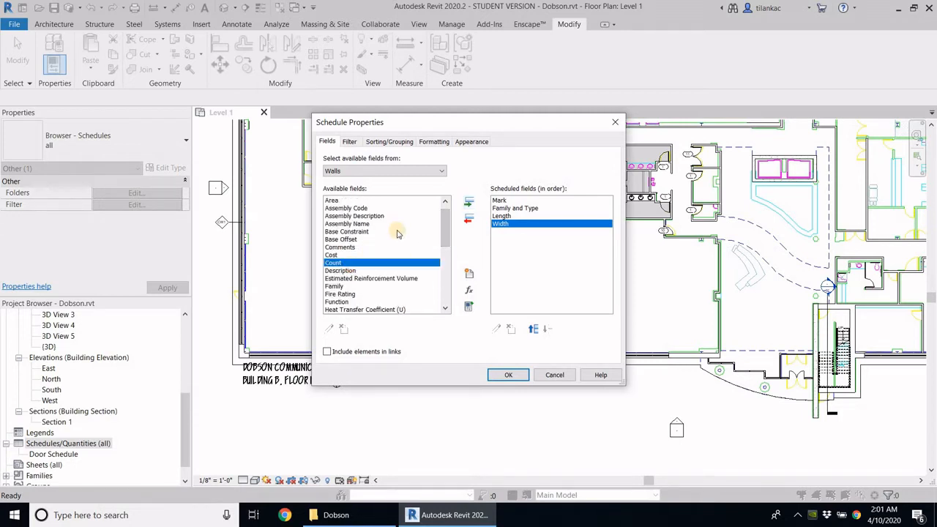
{"action": "left_click", "coordinate": [470, 202]}
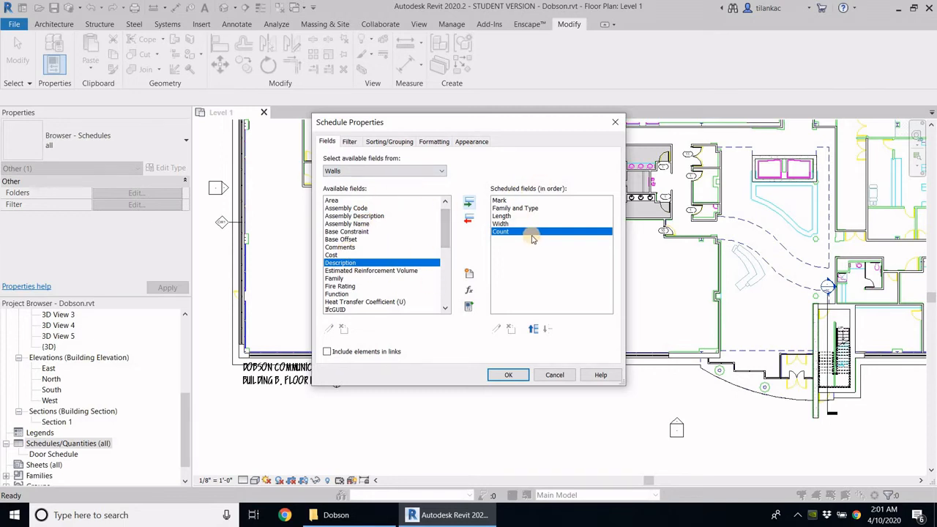
{"action": "left_click", "coordinate": [504, 375]}
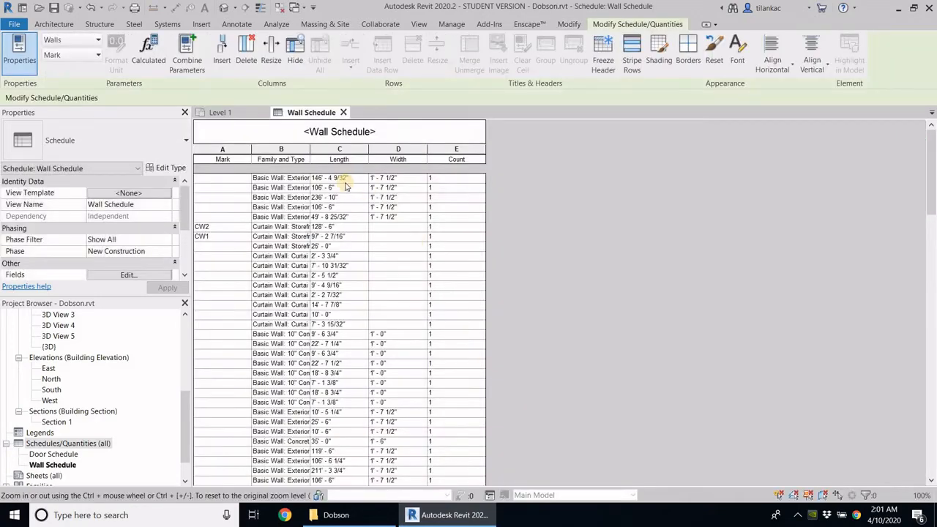
Change the schedule's title to Curtain Wall Schedule
{"action": "left_click", "coordinate": [309, 130]}
{"action": "left_click", "coordinate": [309, 126]}
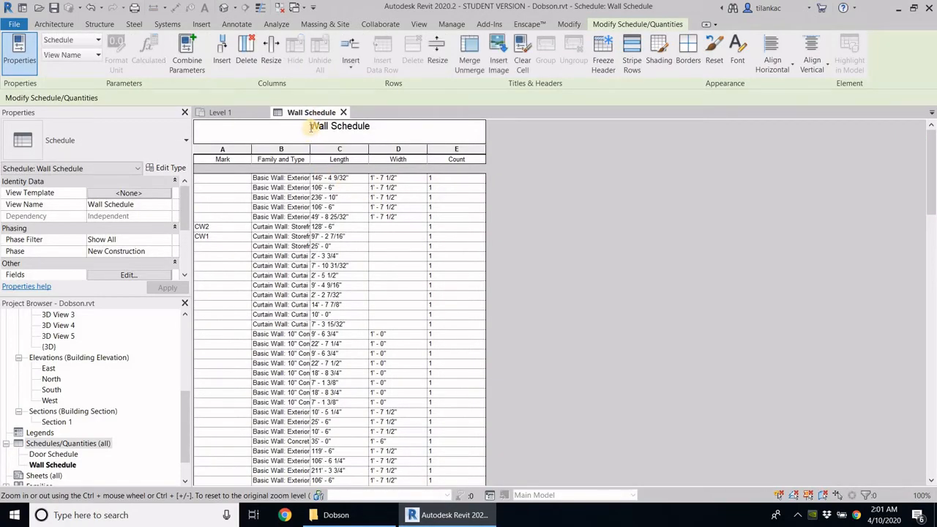
{"action": "type", "text": "Curtain"}
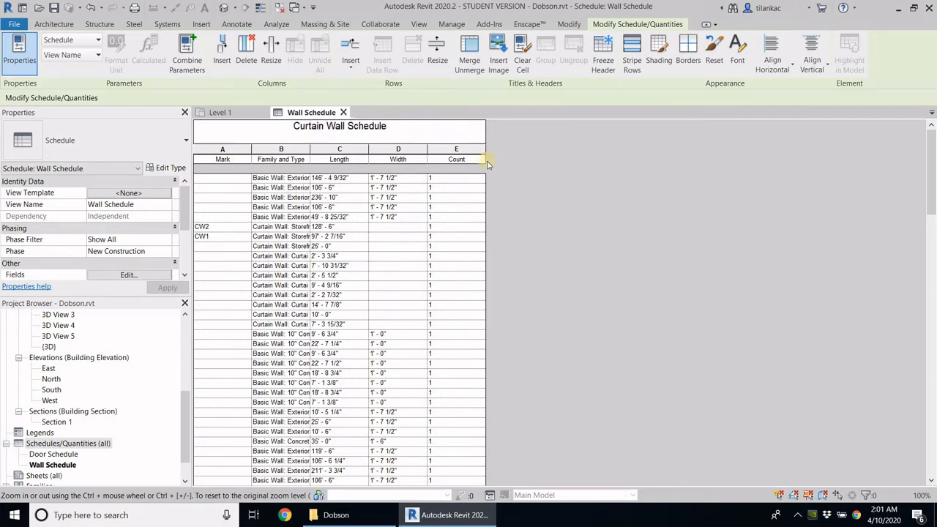
{"action": "left_click", "coordinate": [512, 167]}
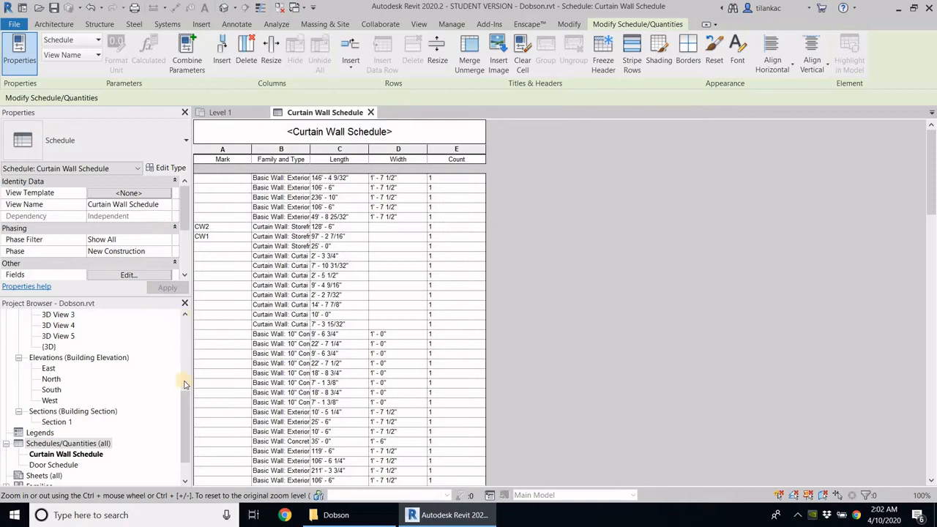
From the west storefront wall on the Level 1 floor plan, set the Storefront type's Manufacturer to Dobson
{"action": "left_click_drag", "start_coordinate": [185, 395], "coordinate": [184, 319]}
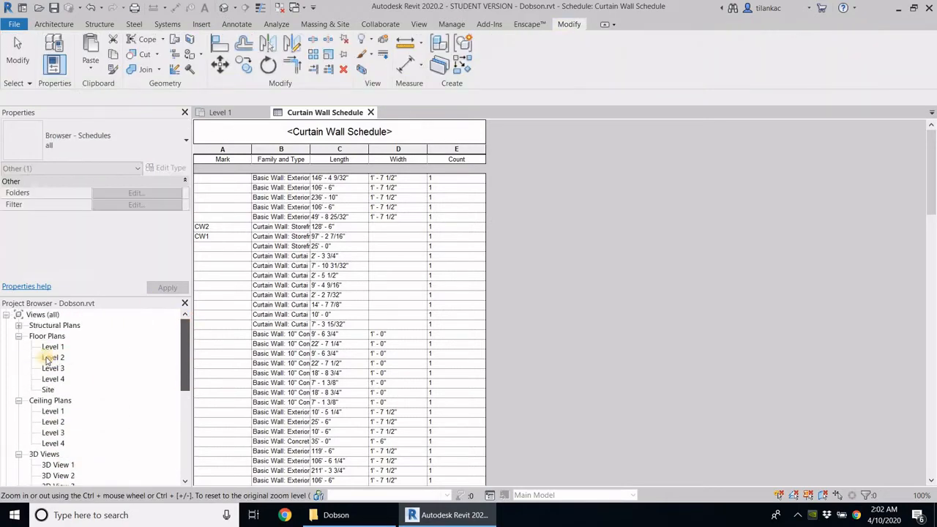
{"action": "double_click", "coordinate": [52, 347]}
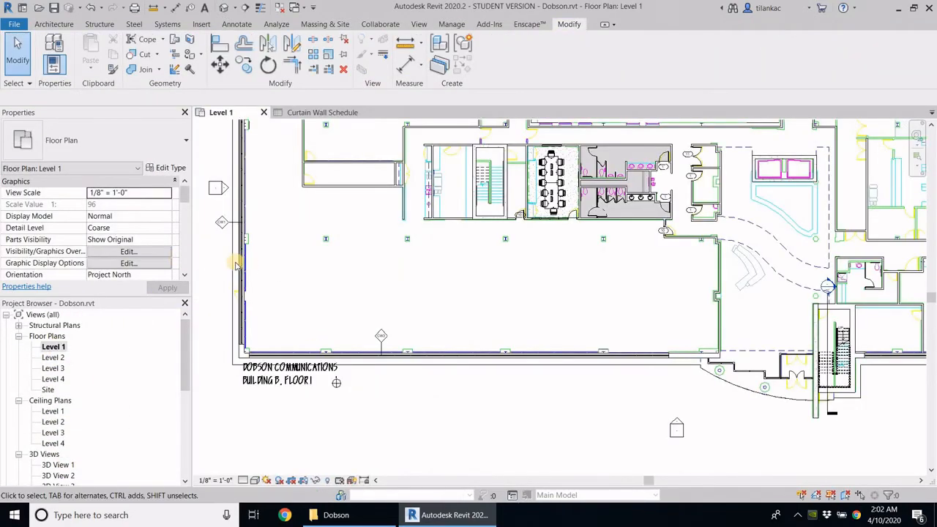
{"action": "scroll", "coordinate": [333, 265], "scroll_direction": "up", "scroll_amount": 3}
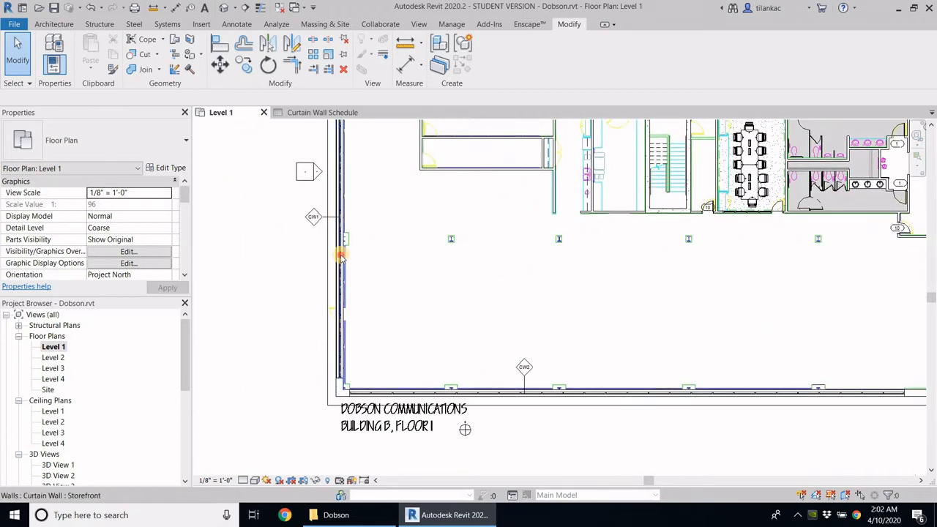
{"action": "left_click", "coordinate": [341, 256]}
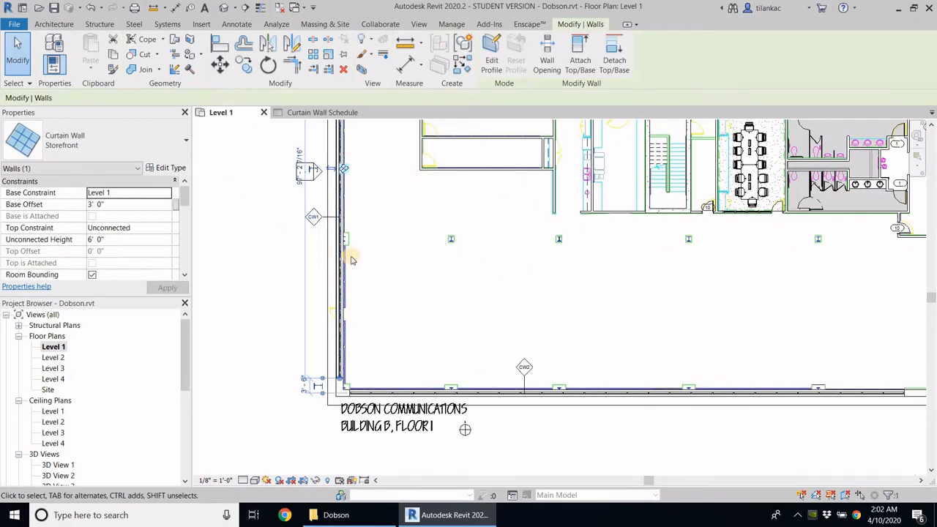
{"action": "left_click", "coordinate": [167, 169]}
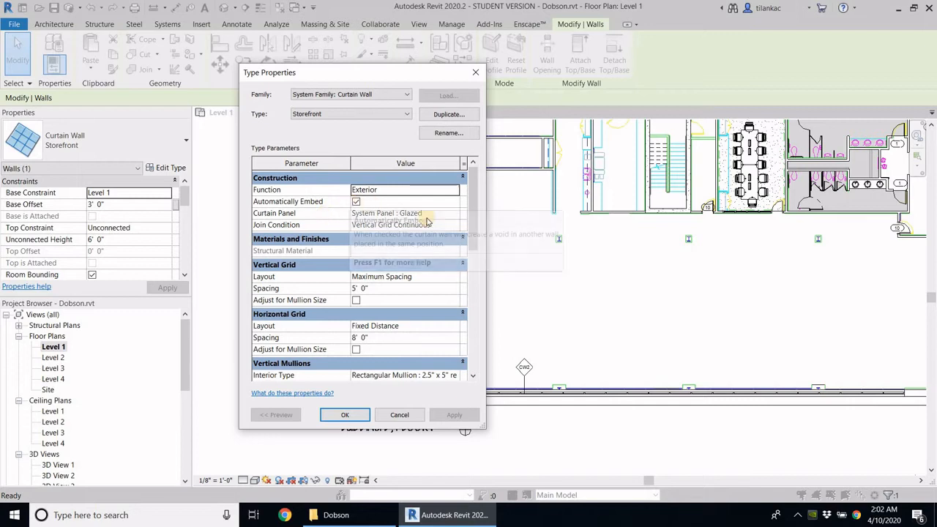
{"action": "left_click_drag", "start_coordinate": [472, 217], "coordinate": [365, 313]}
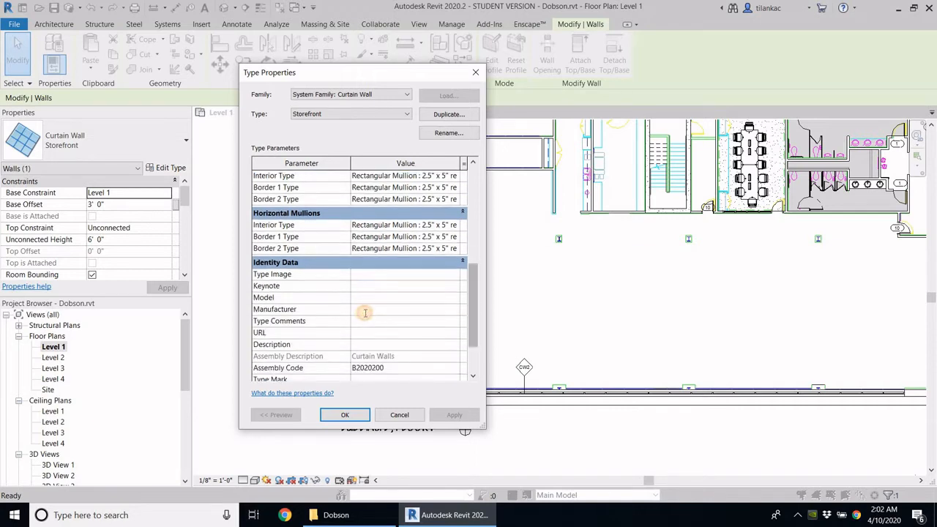
{"action": "left_click", "coordinate": [364, 312]}
{"action": "type", "text": "Dobson"}
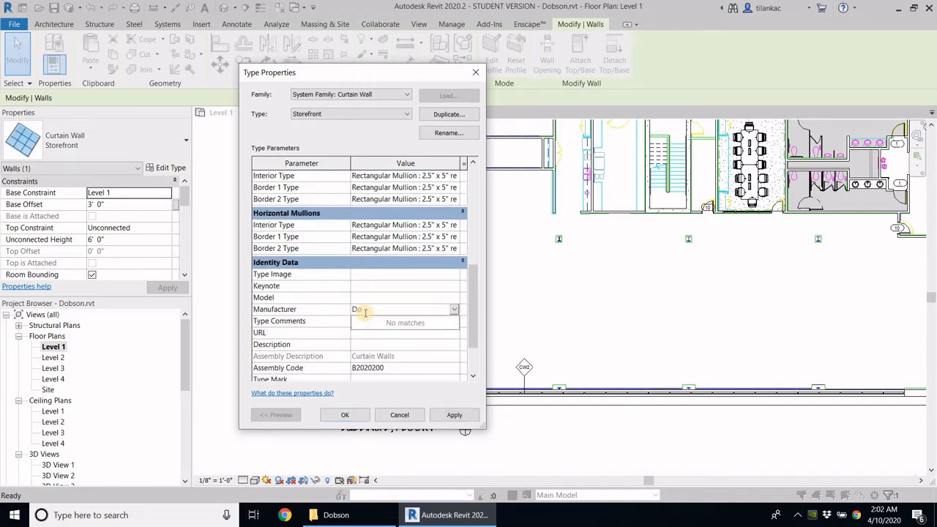
{"action": "left_click", "coordinate": [362, 415]}
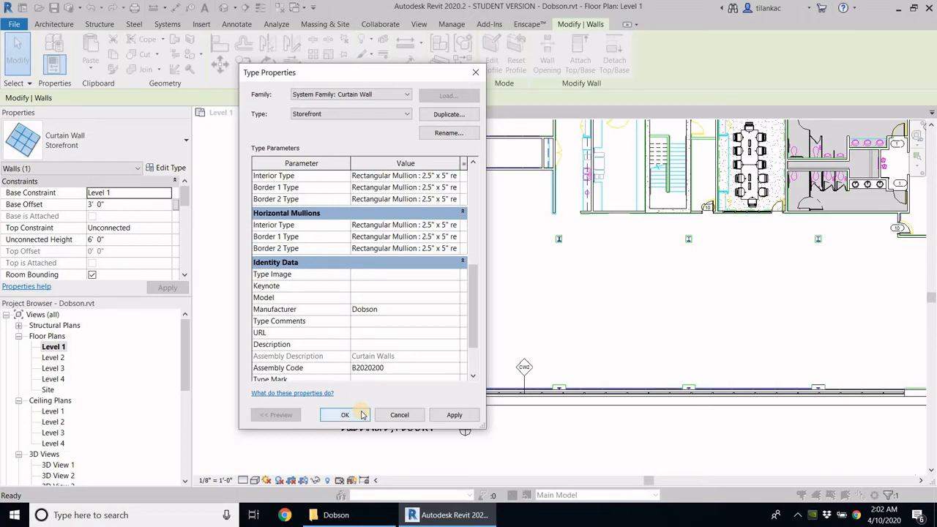
{"action": "left_click", "coordinate": [346, 415]}
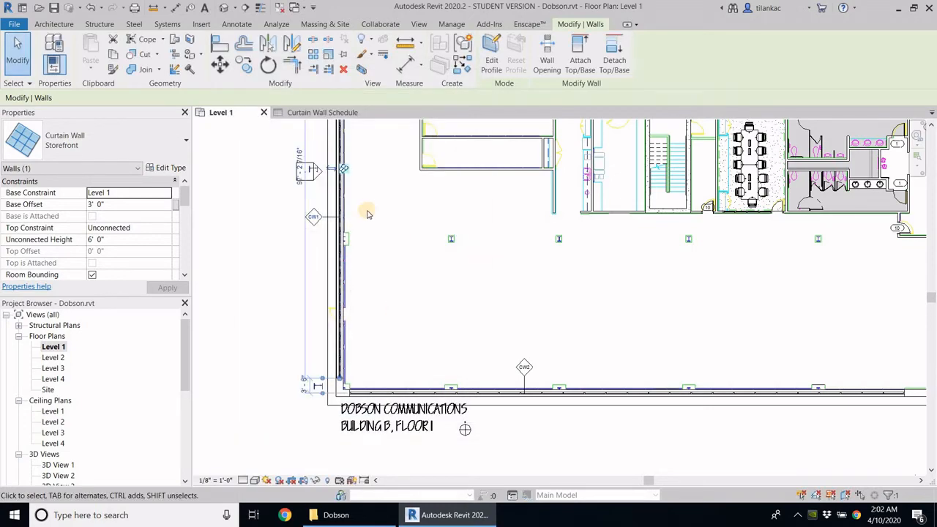
Check the Manufacturer in the type properties of the south storefront curtain wall, leaving them unedited
{"action": "left_click", "coordinate": [432, 393]}
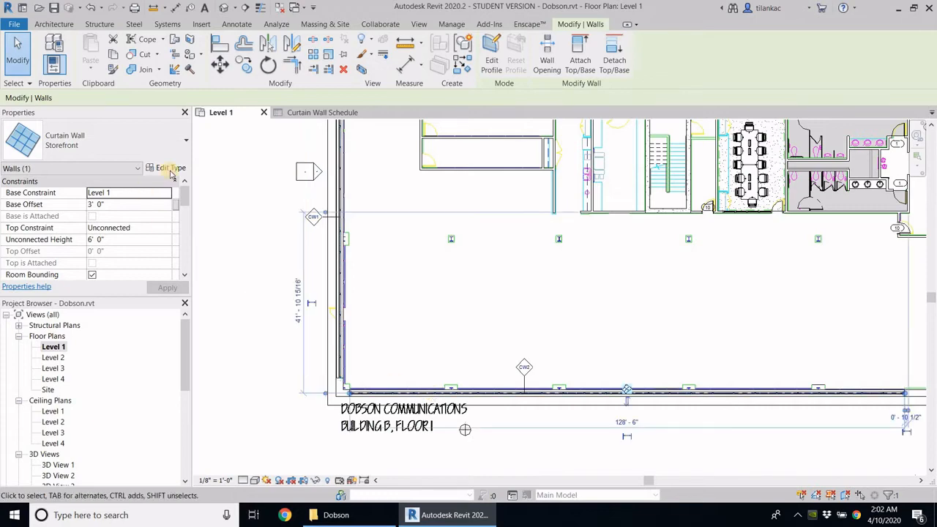
{"action": "left_click", "coordinate": [171, 173]}
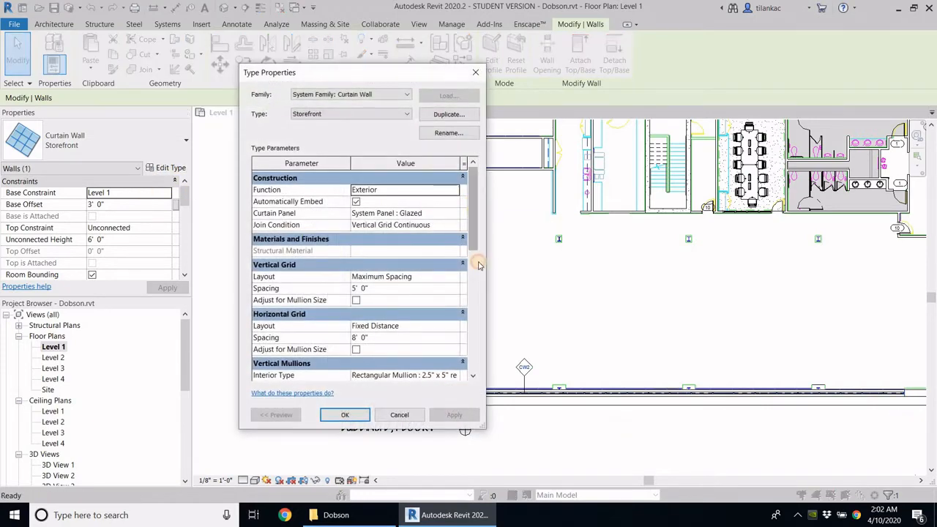
{"action": "left_click", "coordinate": [469, 345]}
{"action": "left_click", "coordinate": [470, 345]}
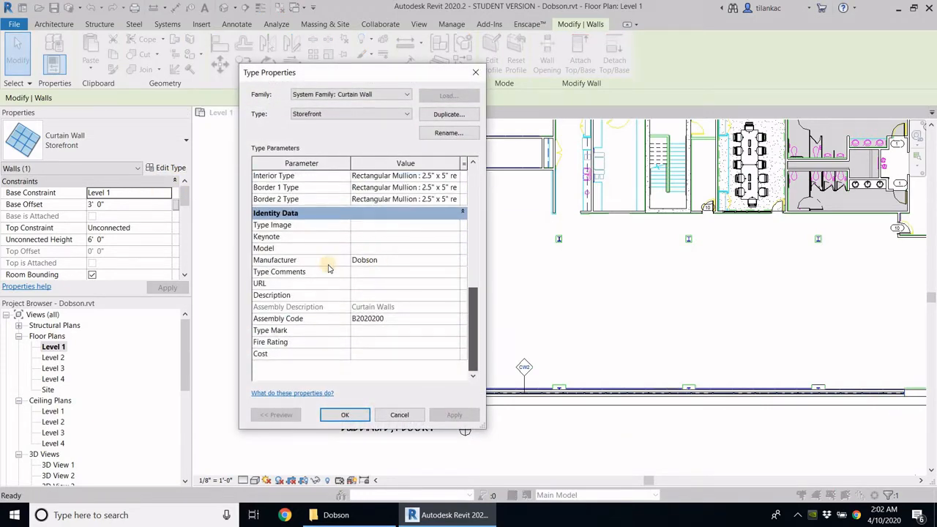
{"action": "left_click", "coordinate": [402, 414]}
{"action": "left_click", "coordinate": [568, 317]}
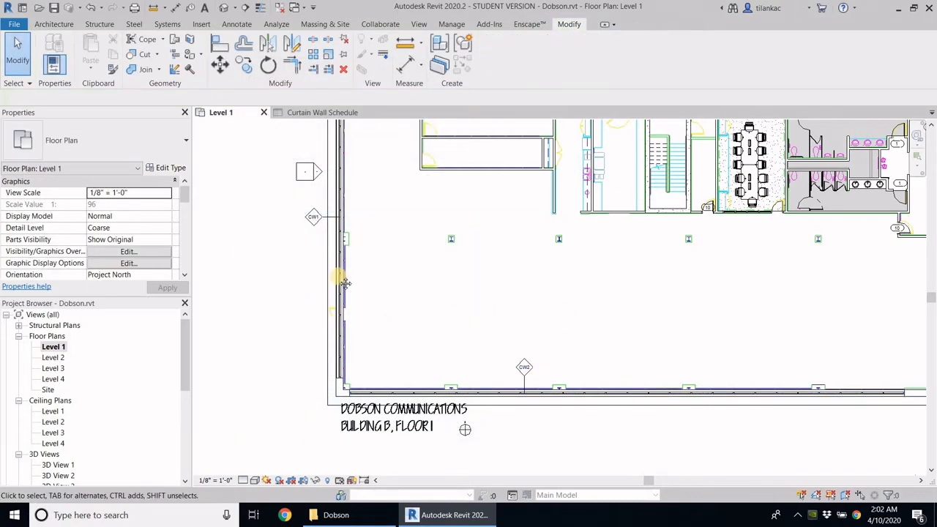
From the stepped curtain wall at the entrance on the Level 1 plan, set the Curtain Wall 1 type's Manufacturer to Dobson
{"action": "scroll", "coordinate": [597, 330], "scroll_direction": "down", "scroll_amount": 2}
{"action": "scroll", "coordinate": [597, 330], "scroll_direction": "up", "scroll_amount": 5}
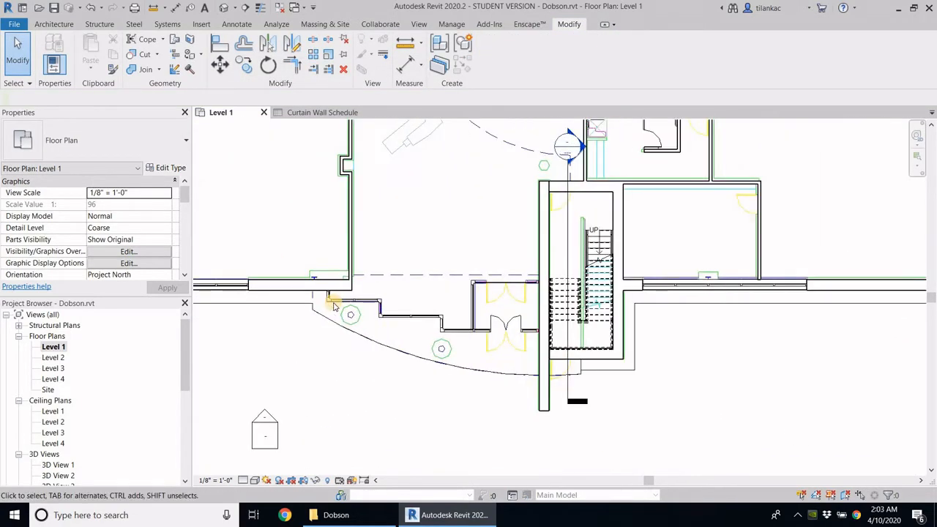
{"action": "left_click", "coordinate": [351, 300]}
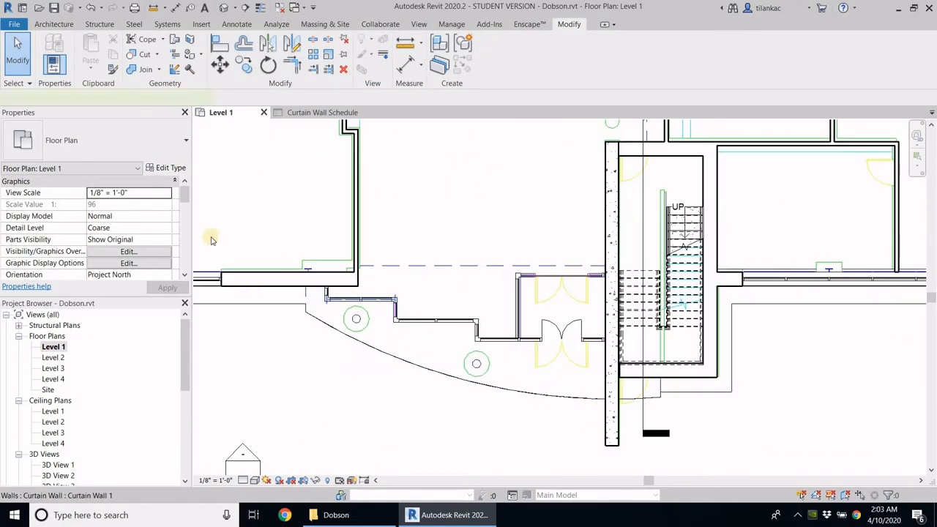
{"action": "left_click", "coordinate": [170, 168]}
{"action": "left_click_drag", "start_coordinate": [476, 314], "coordinate": [388, 271]}
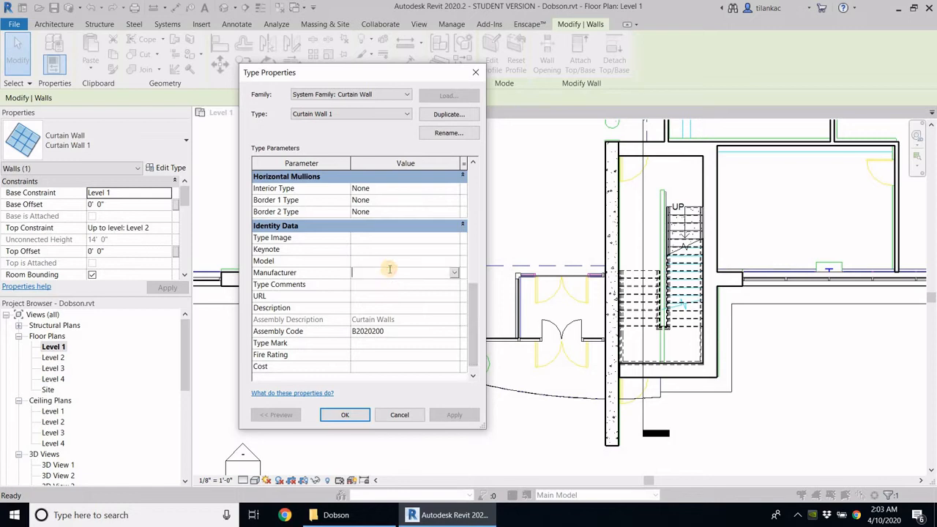
{"action": "type", "text": "Dobson"}
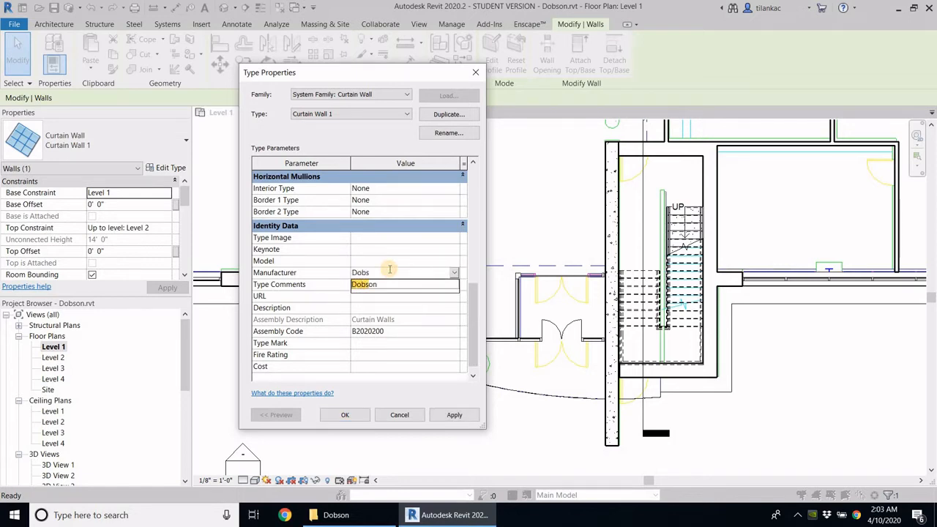
{"action": "left_click", "coordinate": [348, 415]}
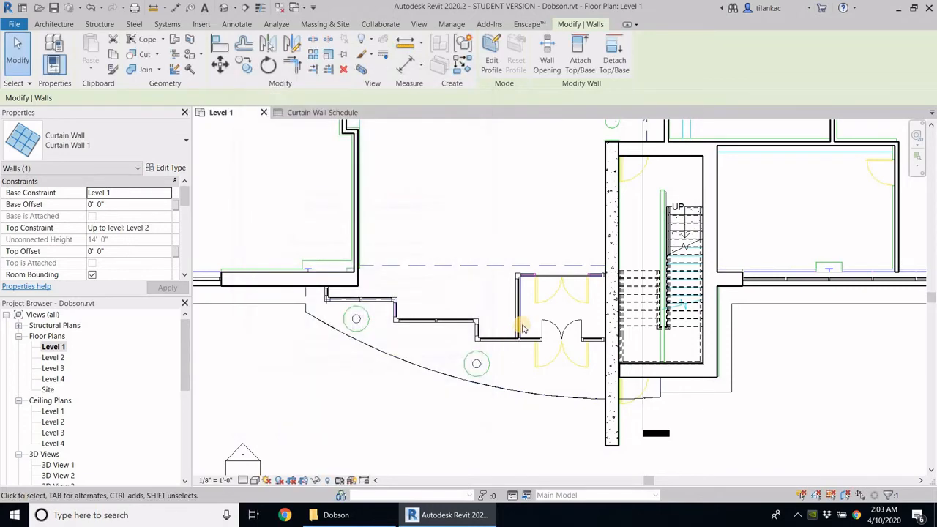
Deselect the entrance curtain wall and open the Curtain Wall Schedule
{"action": "scroll", "coordinate": [632, 346], "scroll_direction": "down", "scroll_amount": 2}
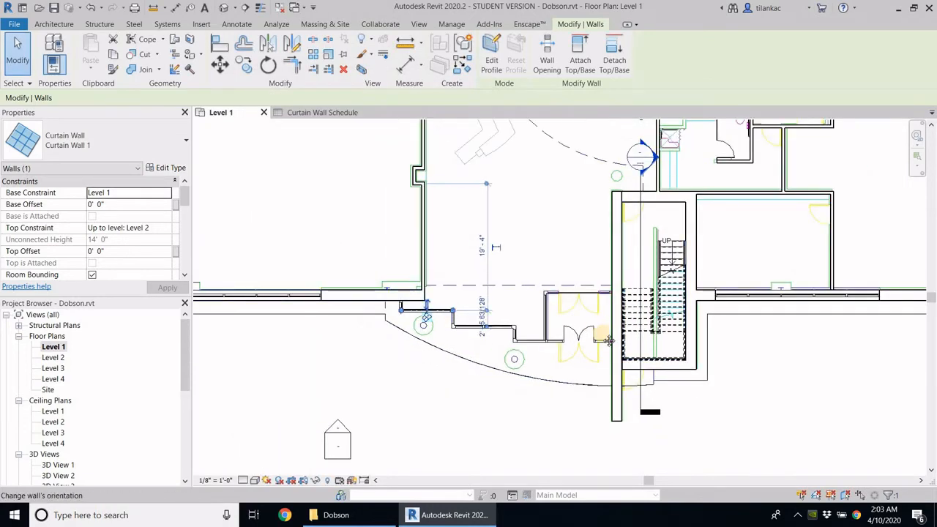
{"action": "middle_click_drag", "start_coordinate": [615, 344], "coordinate": [673, 344]}
{"action": "middle_click_drag", "start_coordinate": [469, 364], "coordinate": [519, 292]}
{"action": "scroll", "coordinate": [519, 292], "scroll_direction": "down", "scroll_amount": 1}
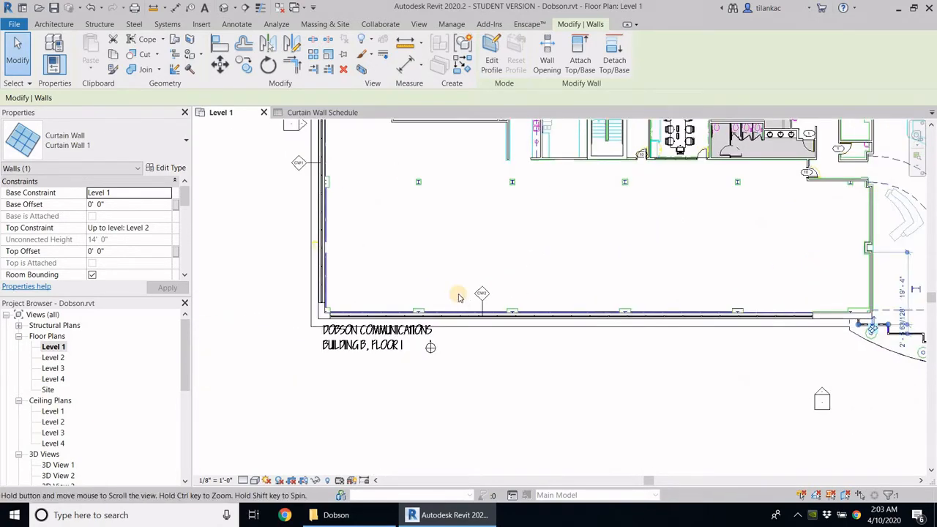
{"action": "middle_click_drag", "start_coordinate": [456, 293], "coordinate": [309, 293]}
{"action": "left_click", "coordinate": [127, 339]}
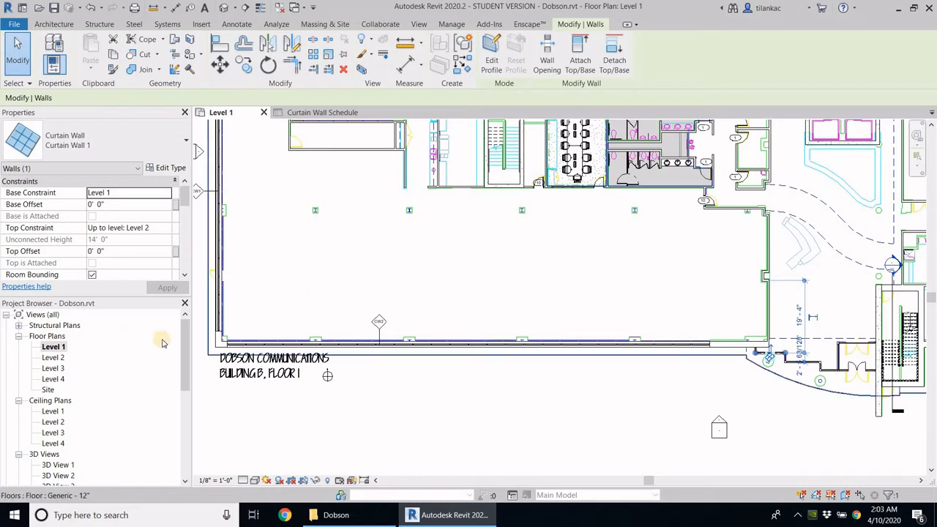
{"action": "left_click_drag", "start_coordinate": [185, 366], "coordinate": [167, 459]}
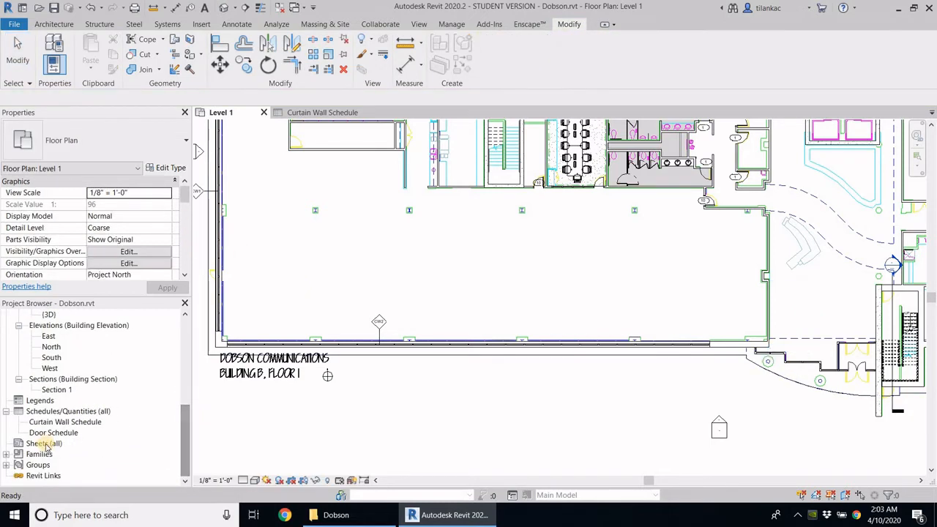
{"action": "left_click", "coordinate": [59, 423]}
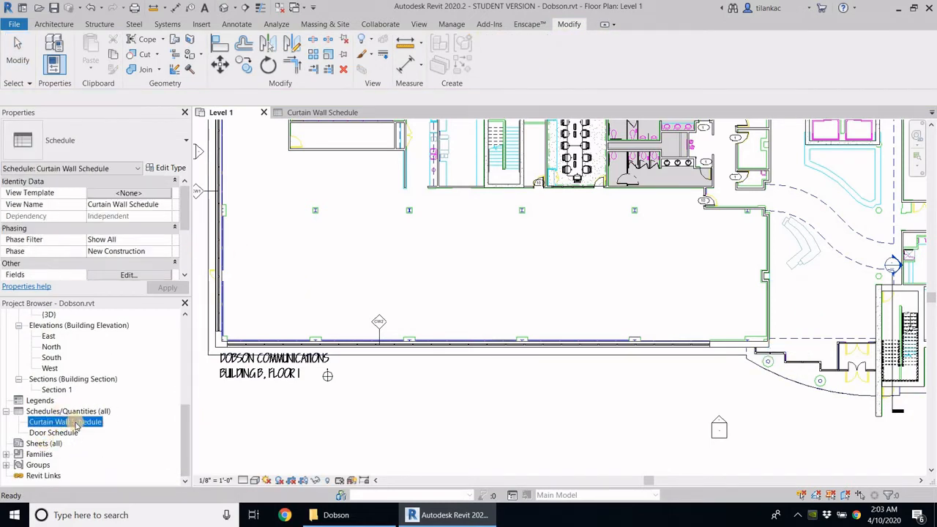
{"action": "double_click", "coordinate": [73, 425]}
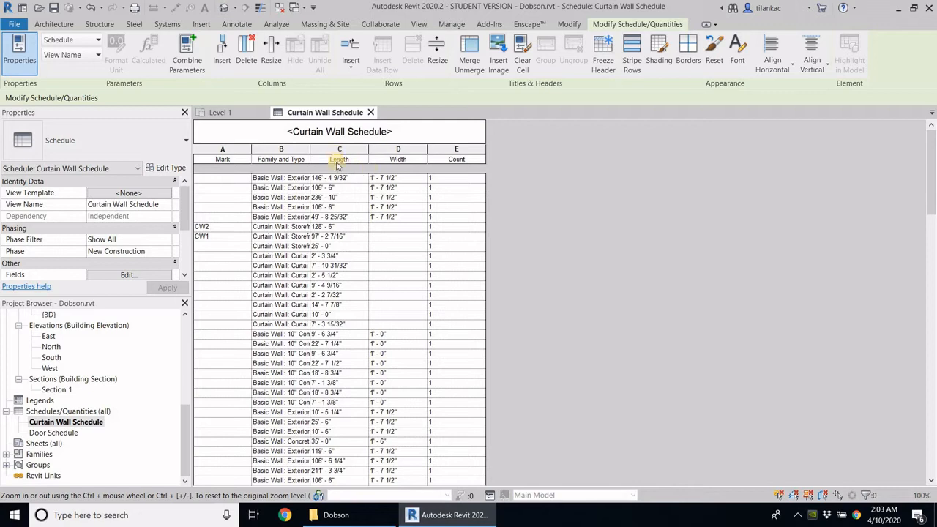
Add the Manufacturer field to the schedule and place it between Family and Type and Length
{"action": "left_click", "coordinate": [188, 192]}
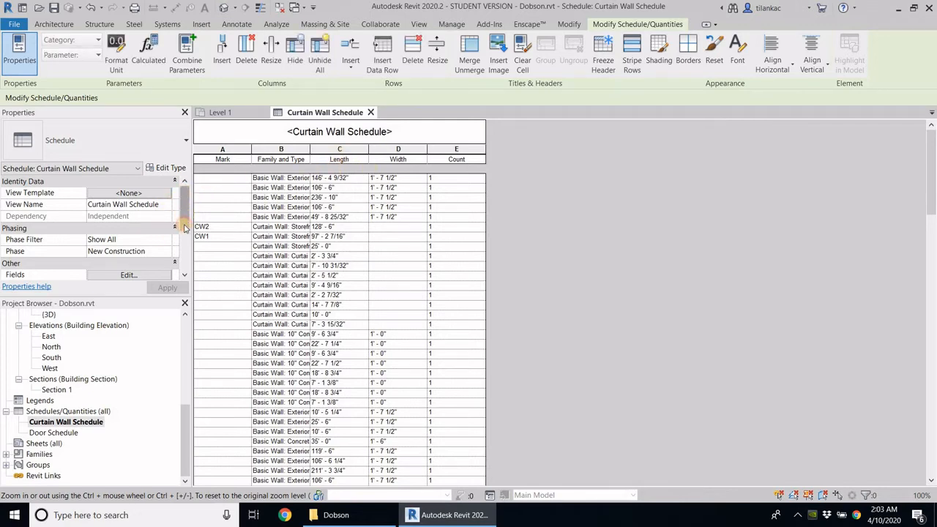
{"action": "scroll", "coordinate": [118, 241], "scroll_direction": "down", "scroll_amount": 2}
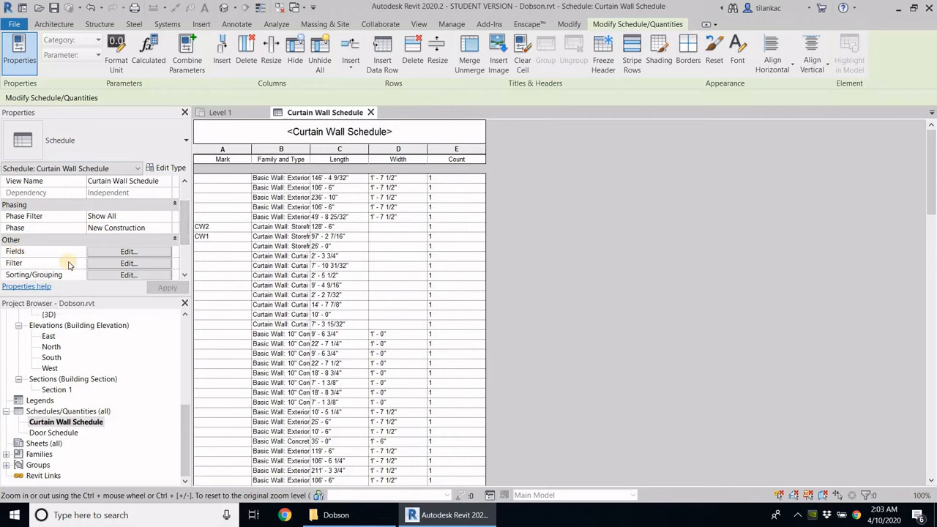
{"action": "left_click", "coordinate": [28, 256]}
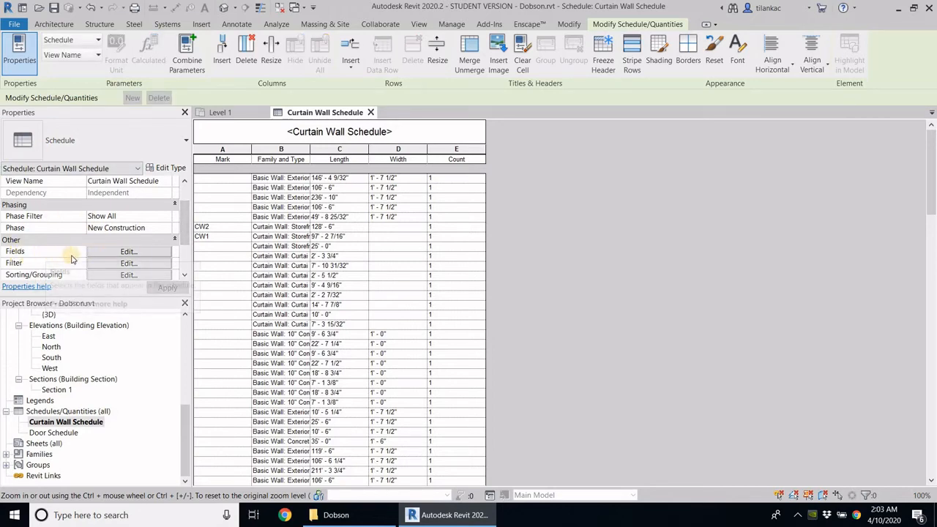
{"action": "left_click", "coordinate": [129, 252]}
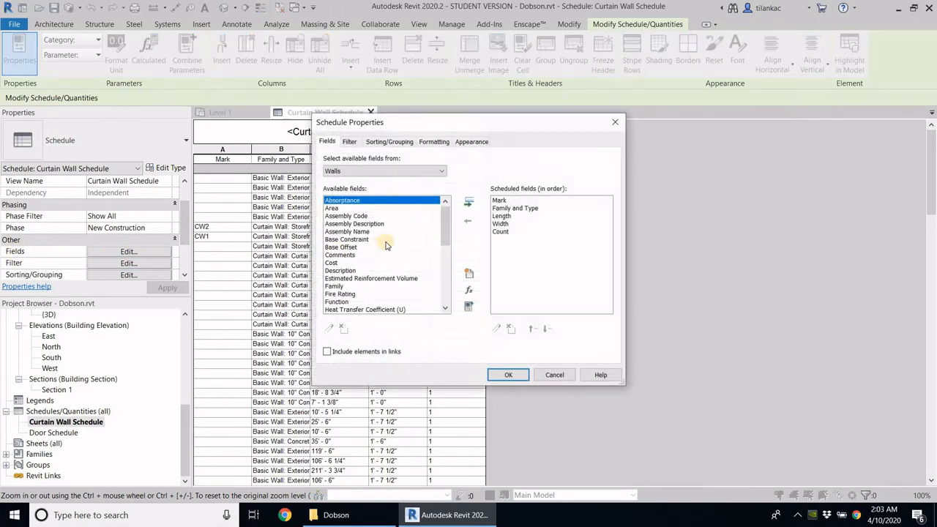
{"action": "left_click", "coordinate": [362, 232]}
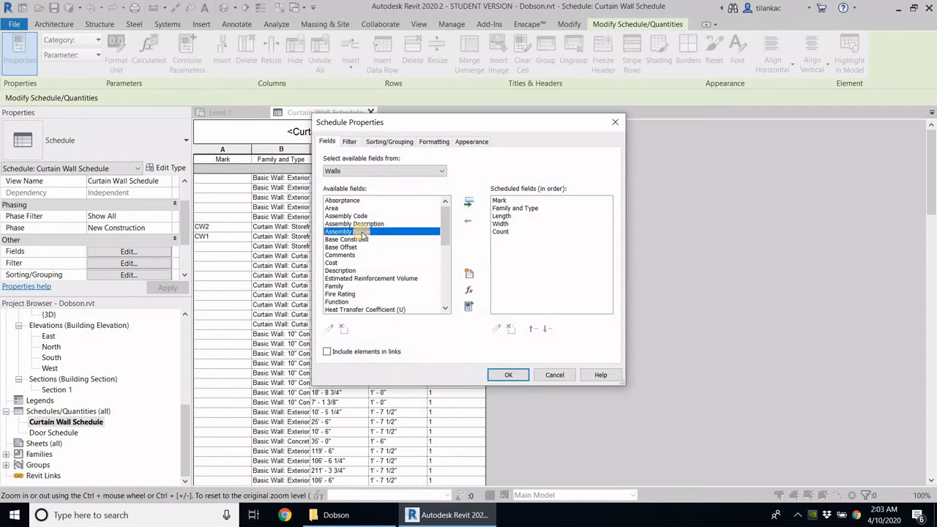
{"action": "scroll", "coordinate": [362, 242], "scroll_direction": "down", "scroll_amount": 2}
{"action": "left_click", "coordinate": [366, 309]}
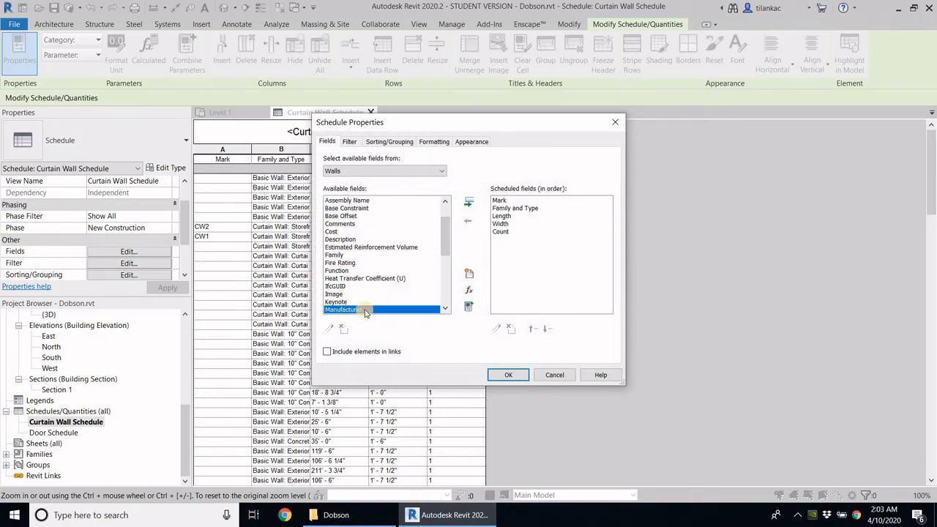
{"action": "left_click", "coordinate": [468, 203]}
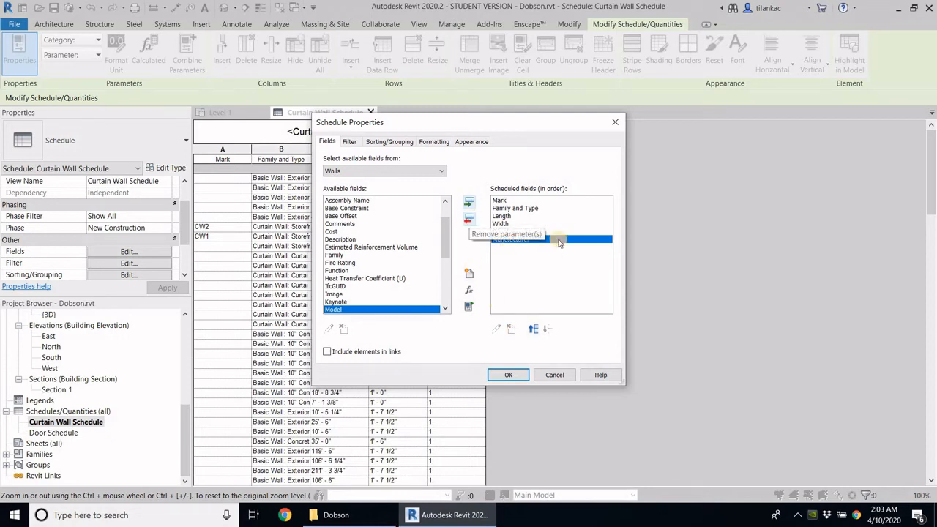
{"action": "left_click", "coordinate": [533, 330]}
{"action": "left_click", "coordinate": [532, 330]}
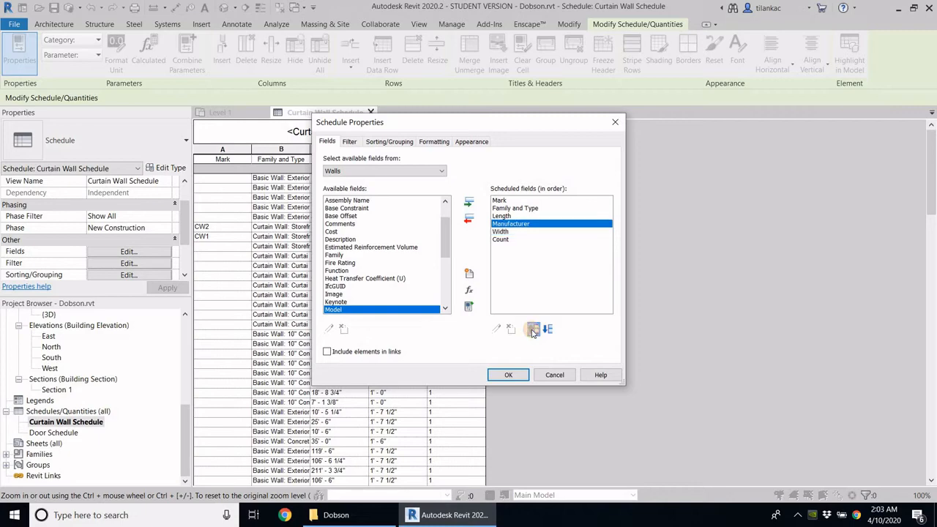
{"action": "left_click", "coordinate": [533, 330]}
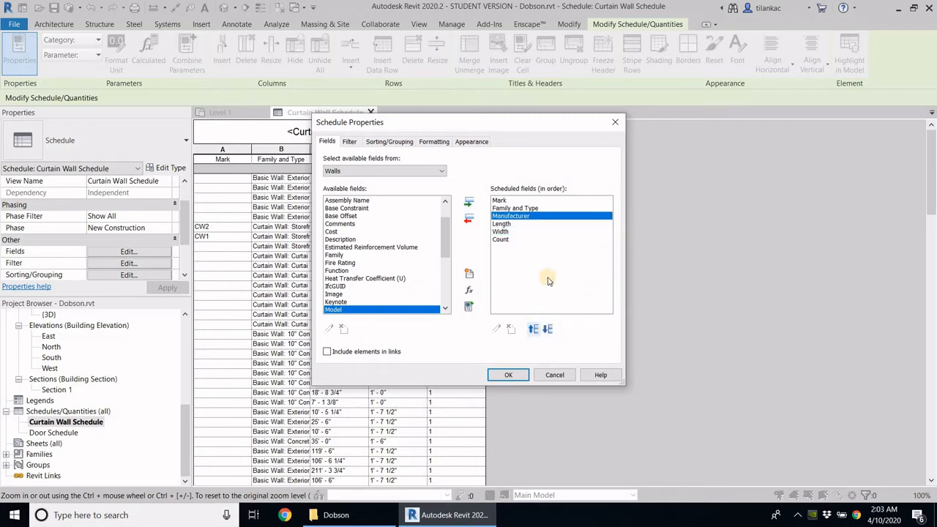
Filter the schedule to walls whose Manufacturer equals Dobson and apply the schedule properties
{"action": "left_click_drag", "start_coordinate": [581, 119], "coordinate": [739, 110]}
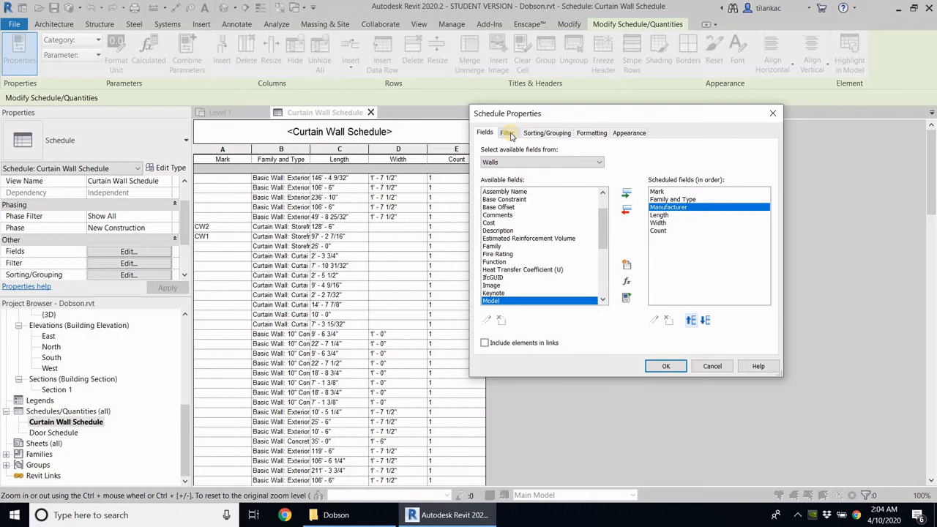
{"action": "left_click", "coordinate": [510, 134]}
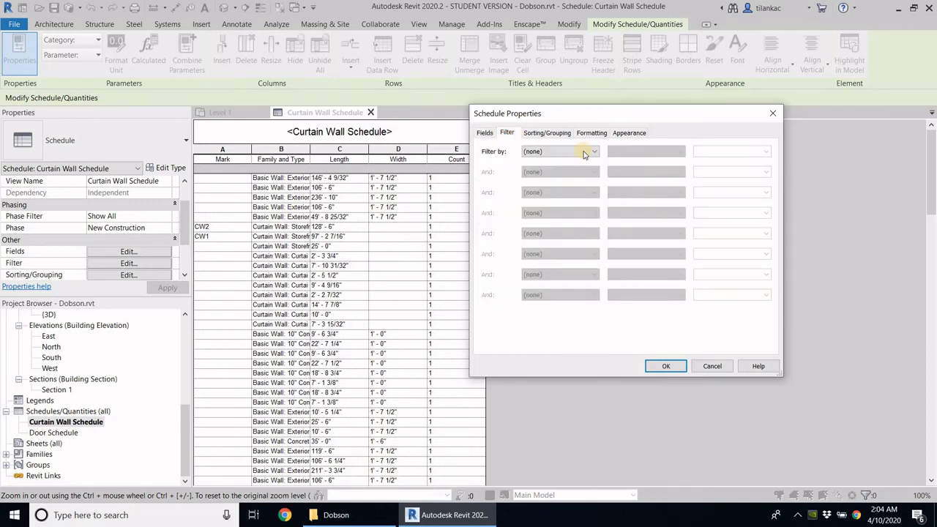
{"action": "left_click", "coordinate": [590, 154]}
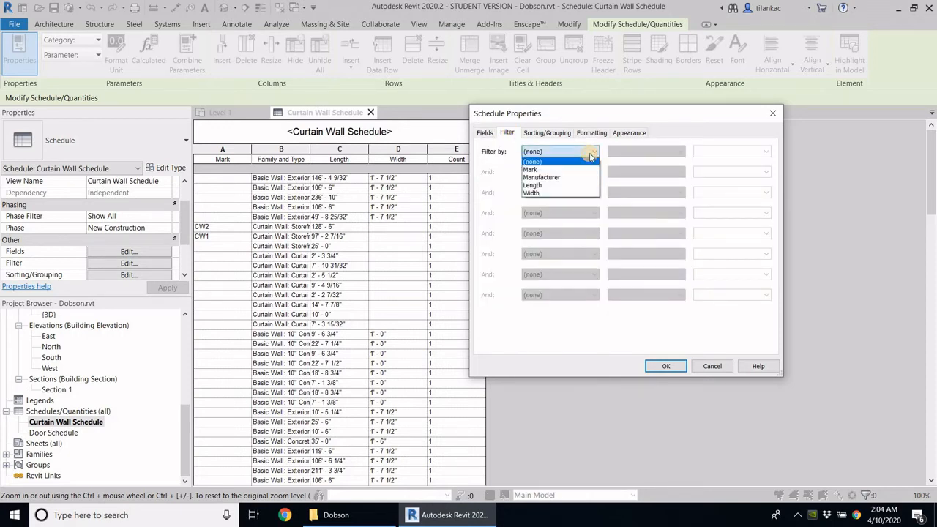
{"action": "left_click", "coordinate": [558, 177]}
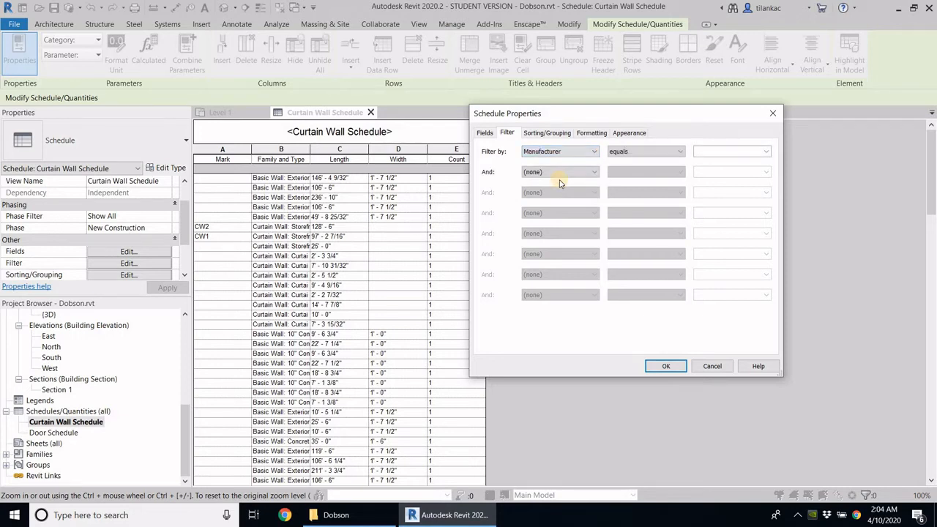
{"action": "left_click", "coordinate": [617, 152]}
{"action": "left_click", "coordinate": [701, 154]}
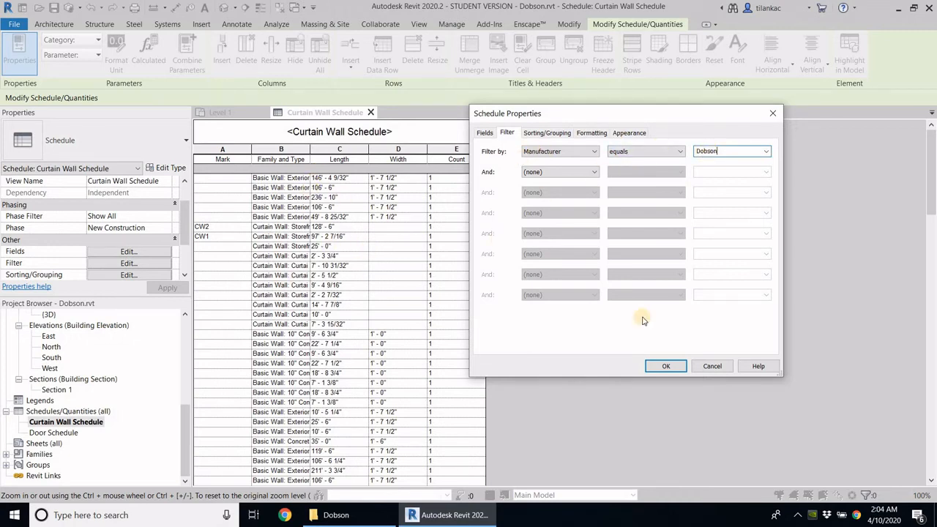
{"action": "left_click", "coordinate": [676, 371]}
{"action": "left_click", "coordinate": [667, 366]}
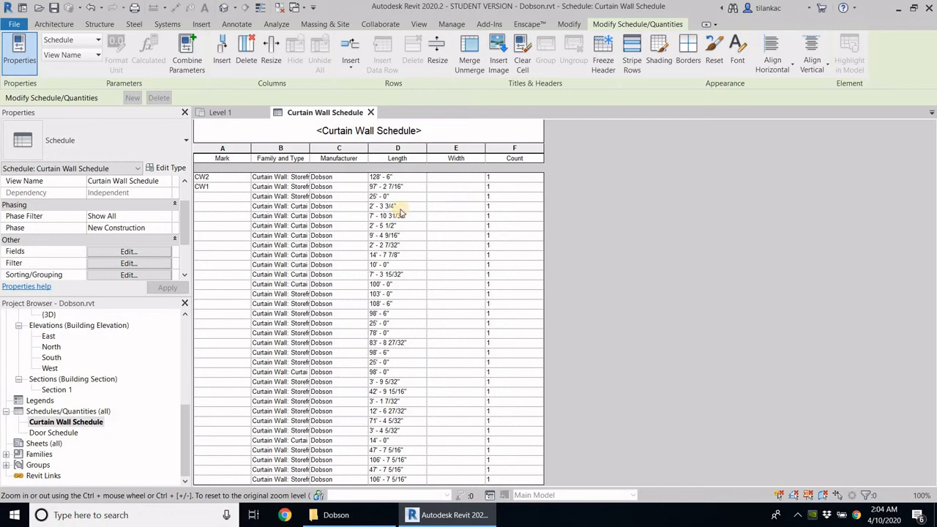
Enter the marks CW3, CW4, CW5, CW6 and CW7 in the first five unmarked rows of the schedule
{"action": "left_click", "coordinate": [212, 196]}
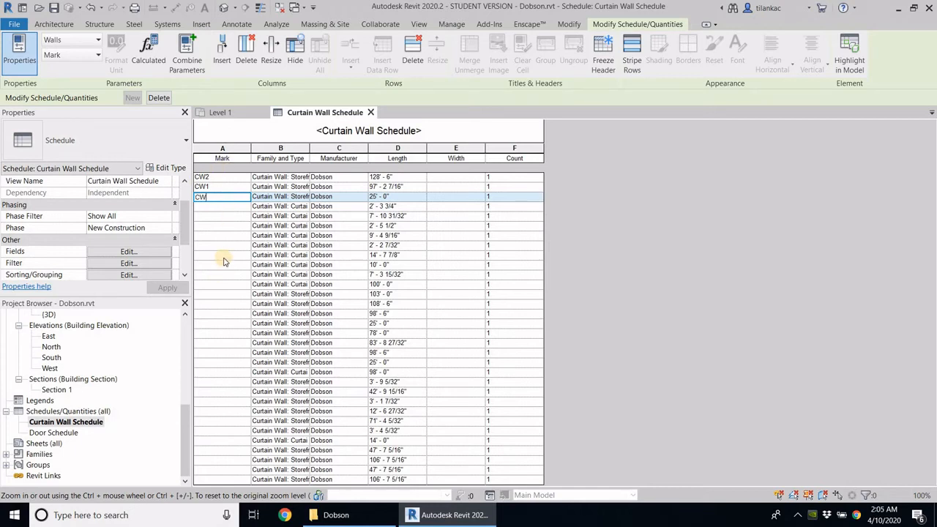
{"action": "type", "text": "CW3"}
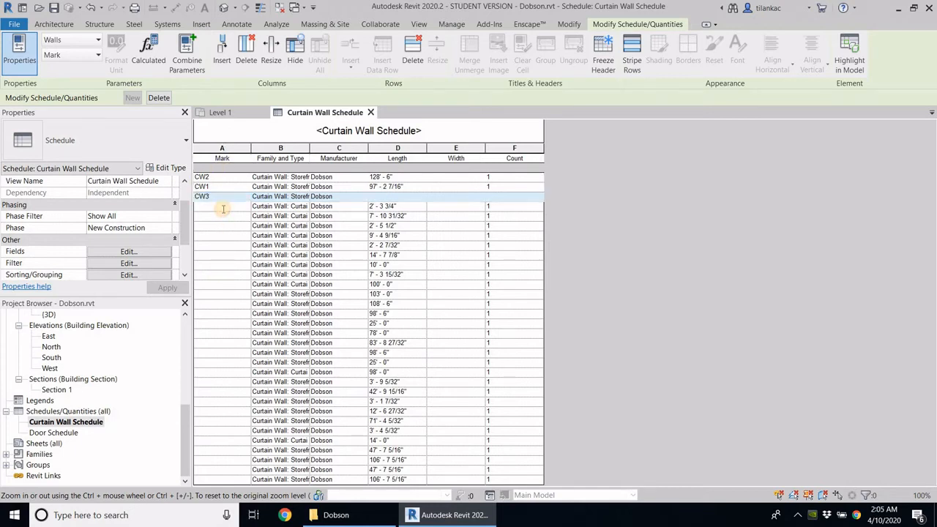
{"action": "left_click", "coordinate": [223, 208]}
{"action": "type", "text": "CW4"}
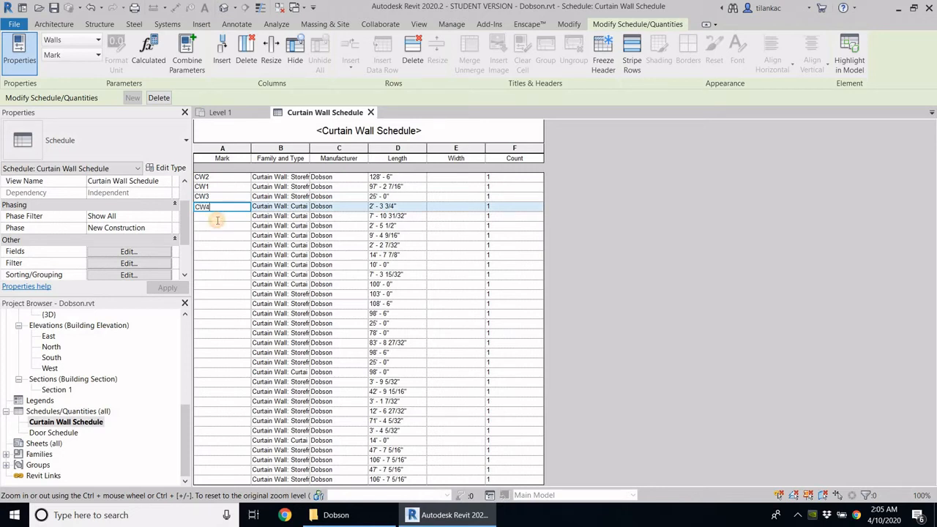
{"action": "left_click", "coordinate": [217, 218]}
{"action": "type", "text": "CW5"}
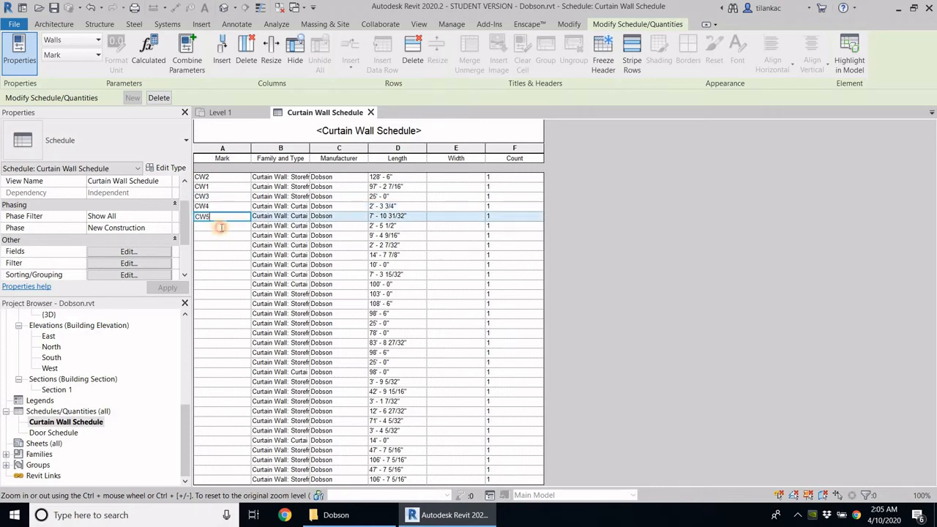
{"action": "left_click", "coordinate": [221, 228]}
{"action": "type", "text": "W6"}
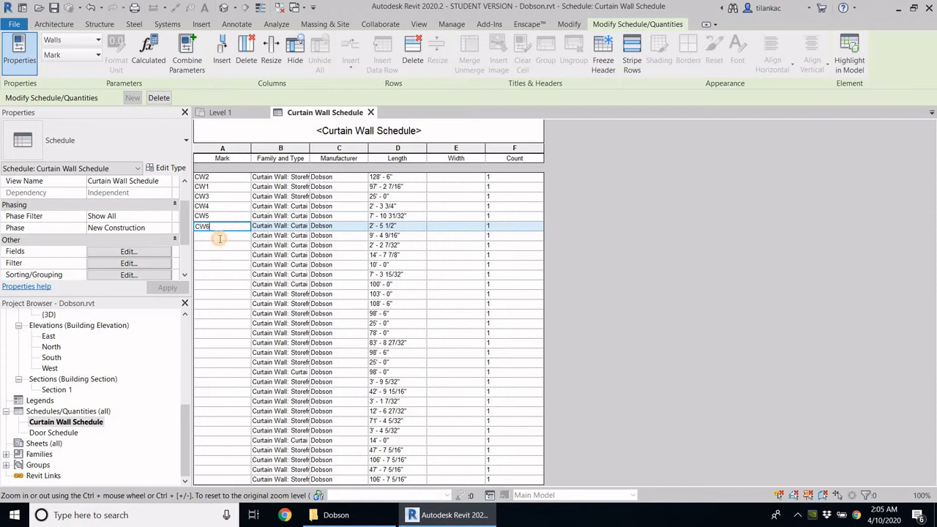
{"action": "left_click", "coordinate": [220, 238]}
{"action": "type", "text": "CW"}
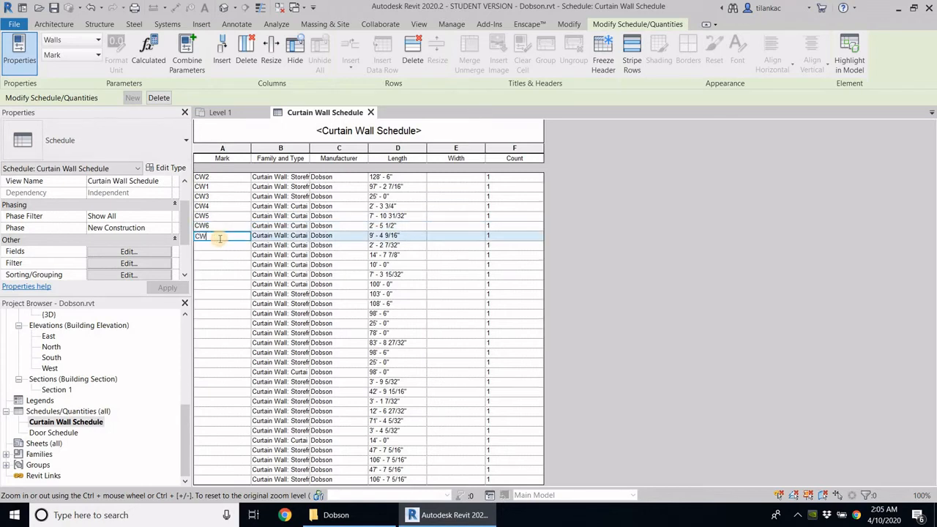
{"action": "type", "text": "7"}
Select the Mark cell of the 14' - 7 7/8" curtain wall and locate that wall on the Level 1 floor plan
{"action": "left_click", "coordinate": [224, 255]}
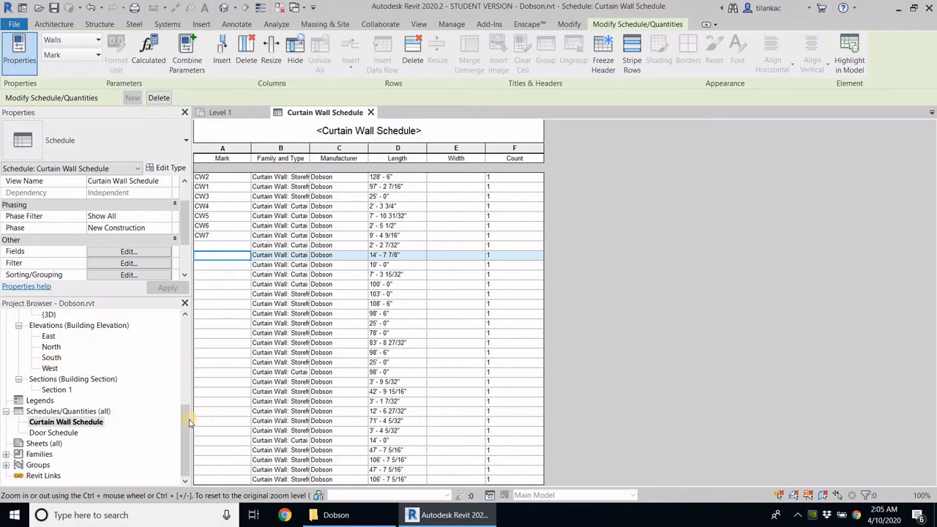
{"action": "left_click_drag", "start_coordinate": [187, 423], "coordinate": [139, 326]}
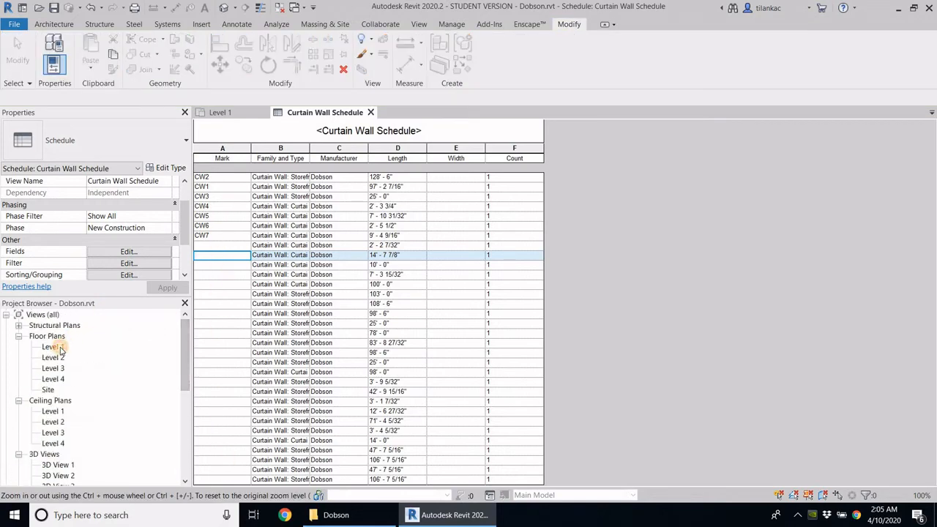
{"action": "double_click", "coordinate": [53, 347]}
{"action": "scroll", "coordinate": [644, 324], "scroll_direction": "up", "scroll_amount": 3}
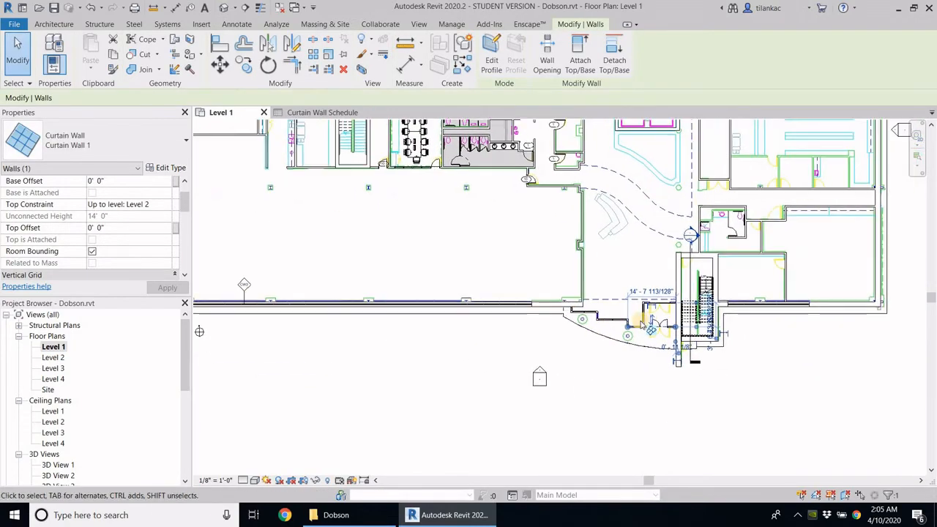
{"action": "scroll", "coordinate": [644, 324], "scroll_direction": "up", "scroll_amount": 2}
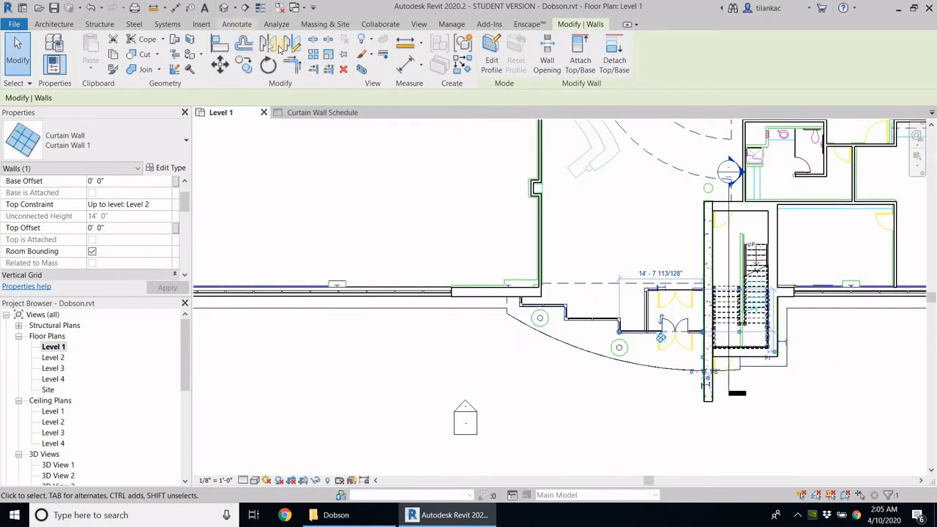
{"action": "left_click", "coordinate": [236, 24]}
{"action": "left_click", "coordinate": [476, 59]}
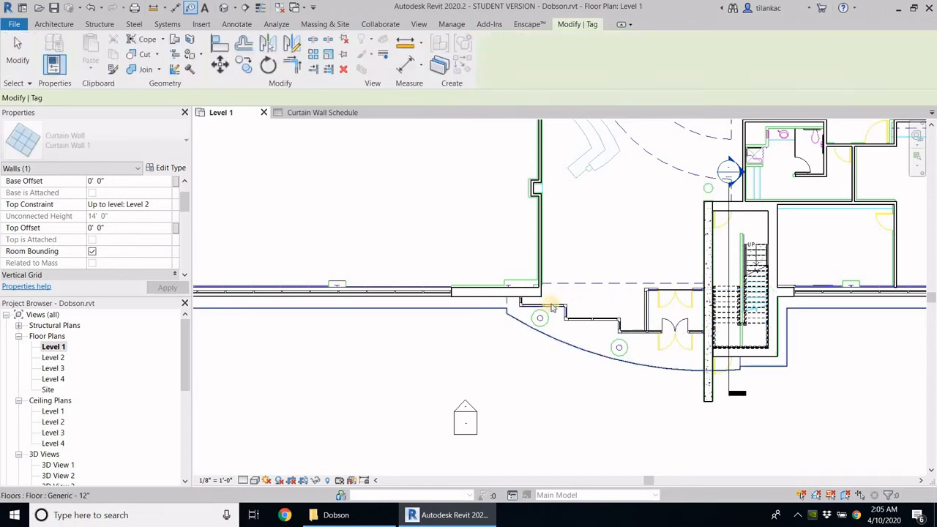
{"action": "scroll", "coordinate": [553, 308], "scroll_direction": "up", "scroll_amount": 2}
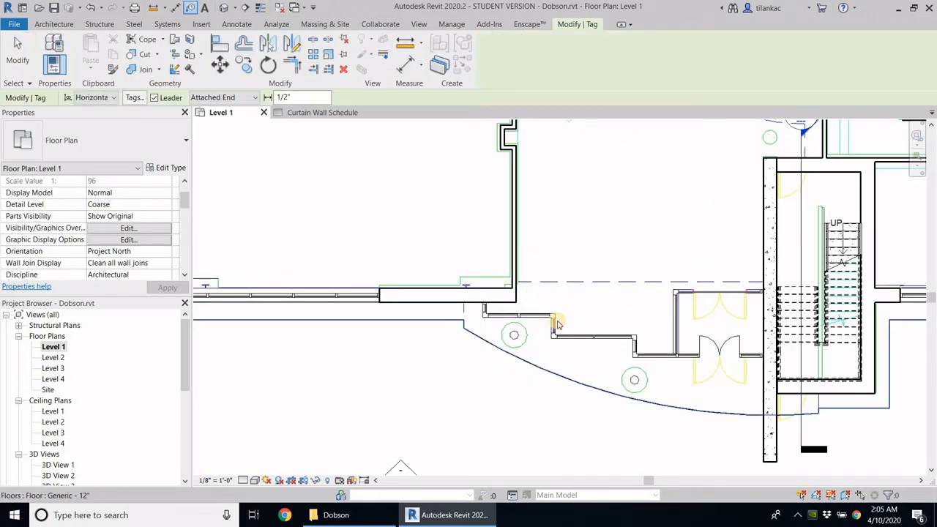
{"action": "key", "text": "Escape"}
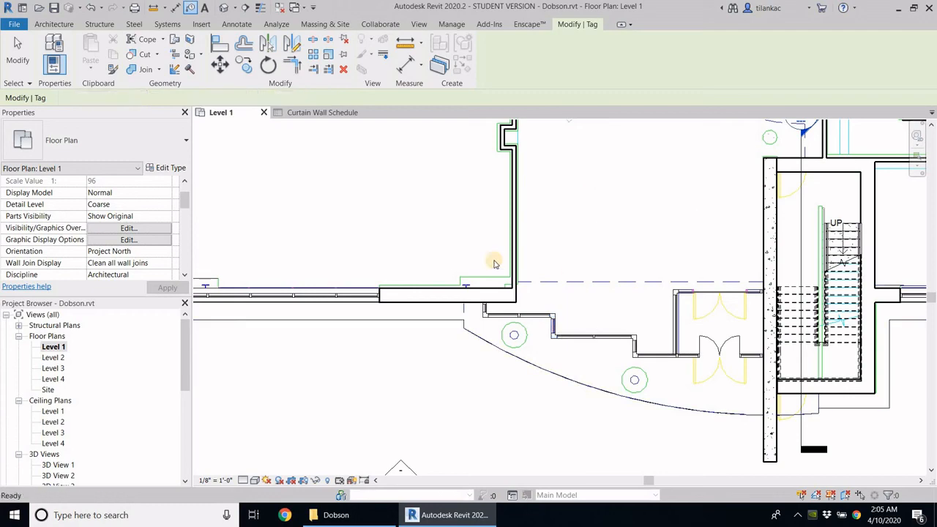
Examine the exterior curtain walls across the Level 1 plan and preview a category tag on the storefront wall beside the stairwell
{"action": "scroll", "coordinate": [495, 263], "scroll_direction": "down", "scroll_amount": 1}
{"action": "scroll", "coordinate": [421, 251], "scroll_direction": "down", "scroll_amount": 1}
{"action": "mouse_move", "coordinate": [410, 252]}
{"action": "middle_mouse_down"}
{"action": "mouse_move", "coordinate": [559, 312]}
{"action": "mouse_move", "coordinate": [534, 303]}
{"action": "middle_mouse_up"}
{"action": "scroll", "coordinate": [533, 303], "scroll_direction": "down", "scroll_amount": 1}
{"action": "middle_click_drag", "start_coordinate": [363, 264], "coordinate": [468, 297]}
{"action": "middle_click_drag", "start_coordinate": [672, 320], "coordinate": [290, 376]}
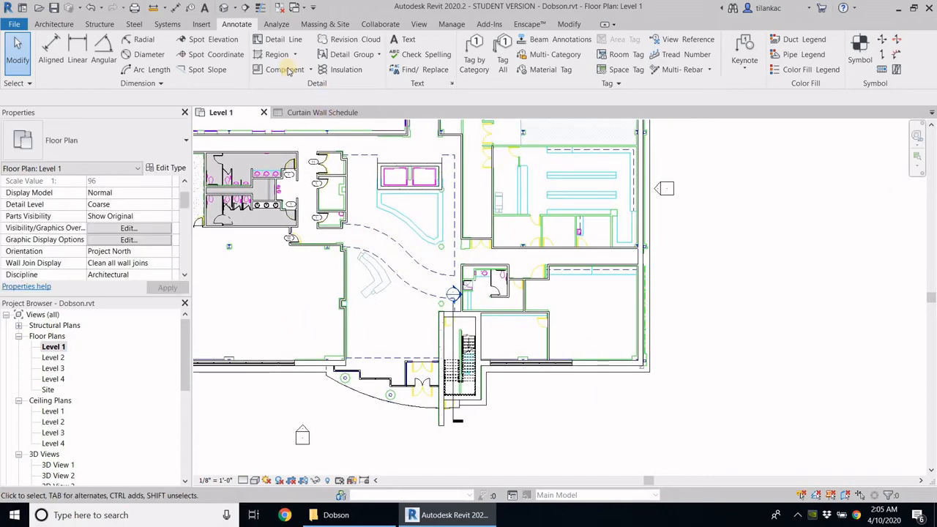
{"action": "left_click", "coordinate": [472, 59]}
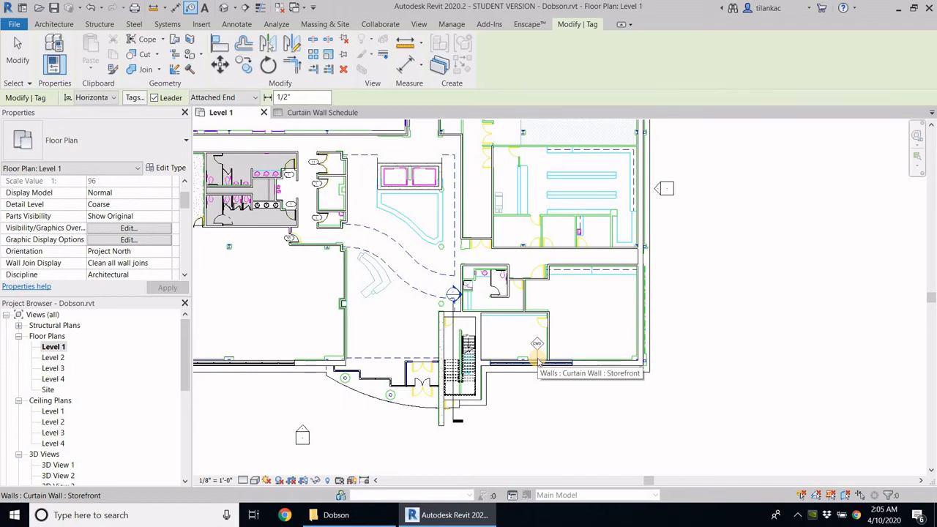
{"action": "key", "text": "Escape"}
{"action": "scroll", "coordinate": [315, 331], "scroll_direction": "down", "scroll_amount": 2}
{"action": "middle_click_drag", "start_coordinate": [316, 330], "coordinate": [602, 302]}
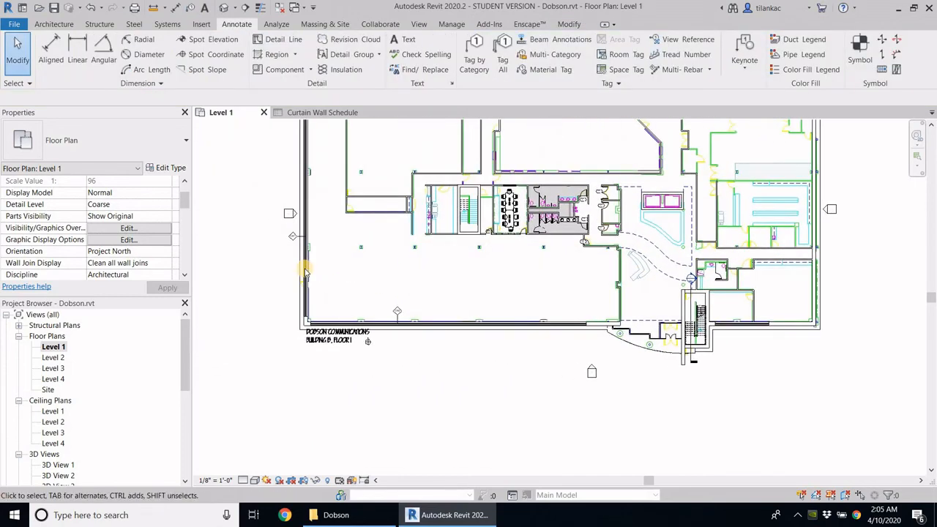
{"action": "scroll", "coordinate": [306, 270], "scroll_direction": "up", "scroll_amount": 4}
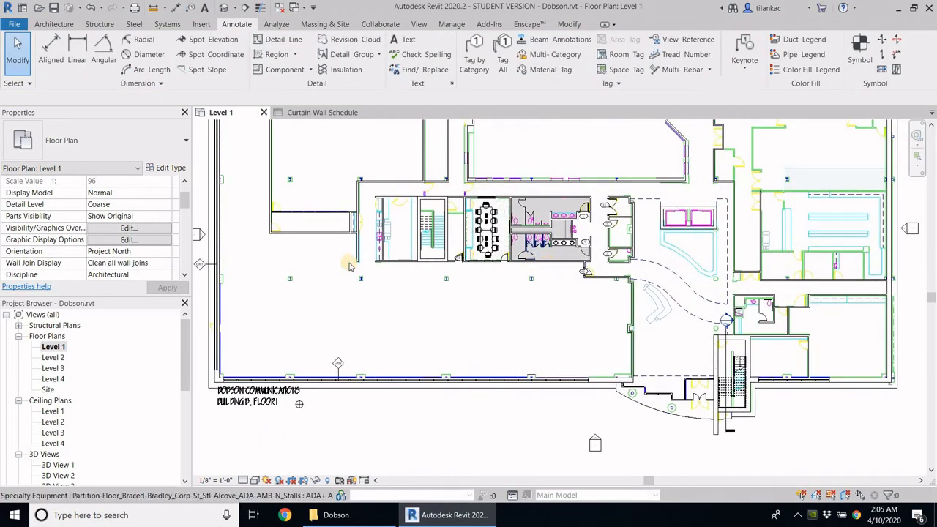
Open the Curtain Wall Schedule and remove the Width field from its scheduled fields
{"action": "left_click_drag", "start_coordinate": [184, 351], "coordinate": [183, 440]}
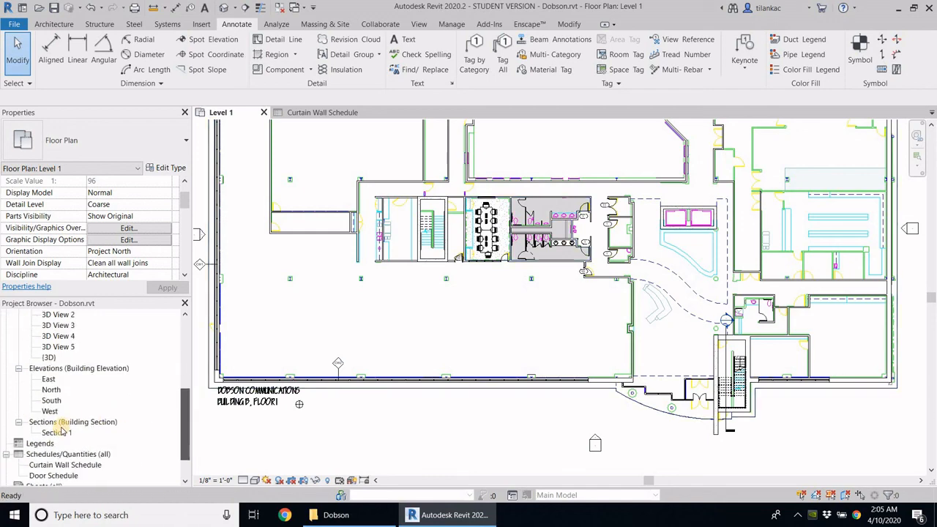
{"action": "double_click", "coordinate": [65, 466]}
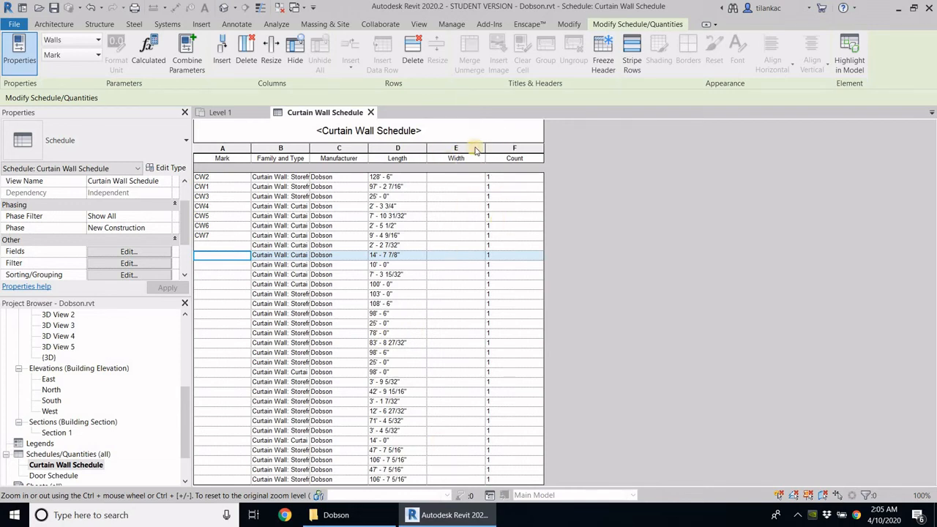
{"action": "left_click", "coordinate": [127, 252]}
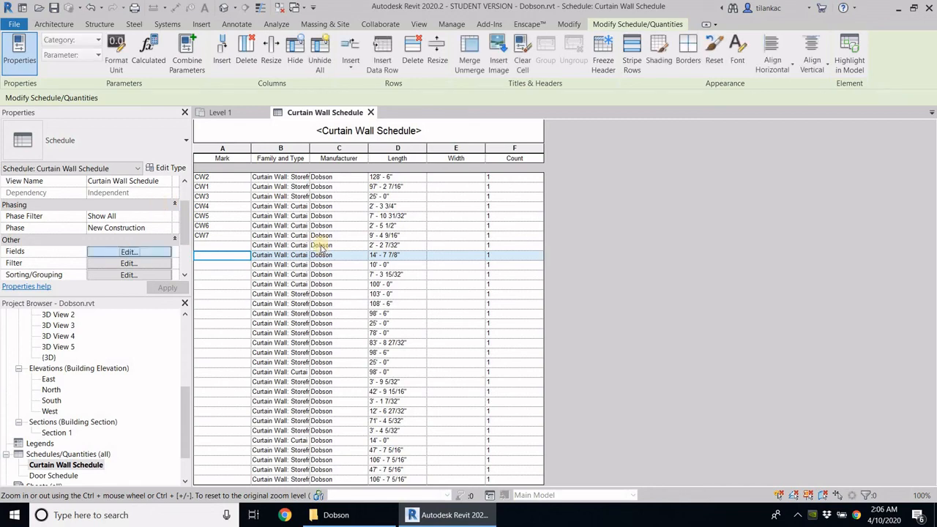
{"action": "left_click", "coordinate": [663, 222]}
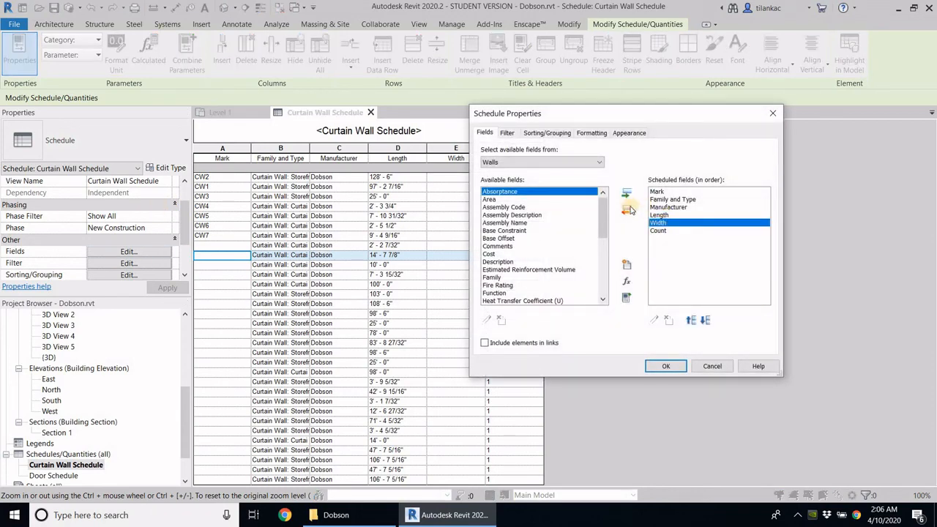
{"action": "left_click", "coordinate": [626, 212]}
{"action": "left_click", "coordinate": [666, 366]}
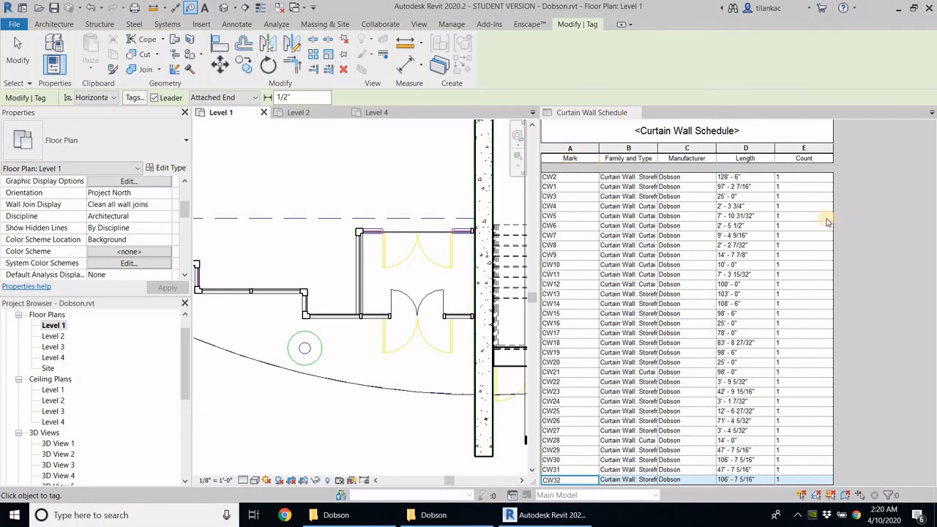
Tag the stepped entrance curtain walls CW7, CW8 and CW9 by category with attached leaders on the Level 1 plan
{"action": "left_click", "coordinate": [234, 24]}
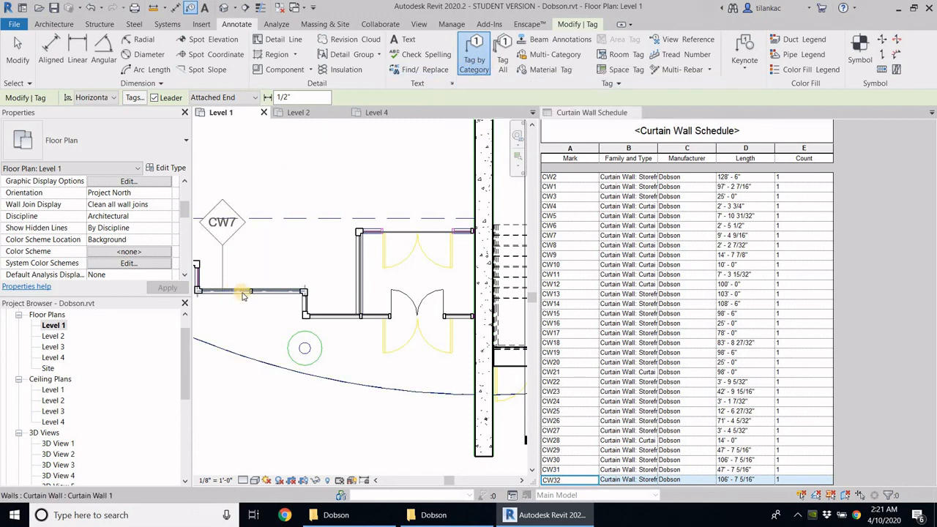
{"action": "left_click", "coordinate": [284, 289]}
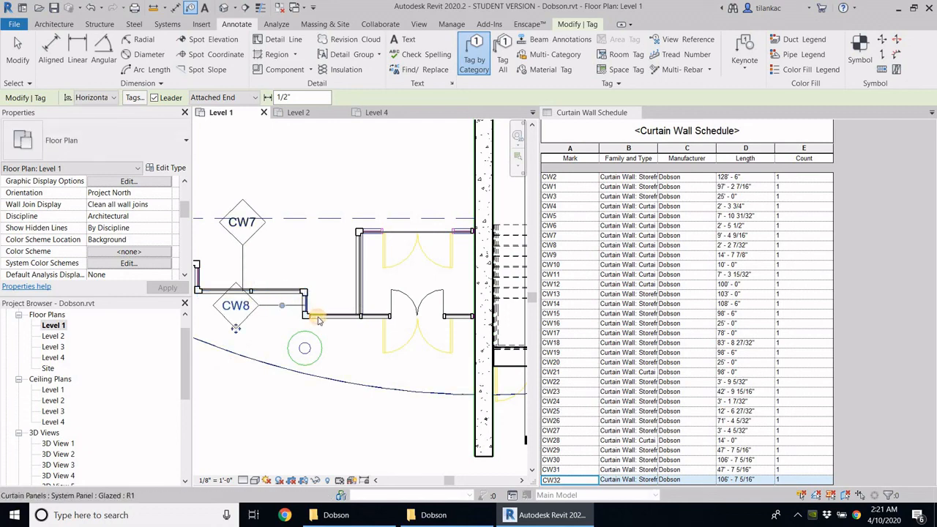
{"action": "left_click", "coordinate": [318, 321]}
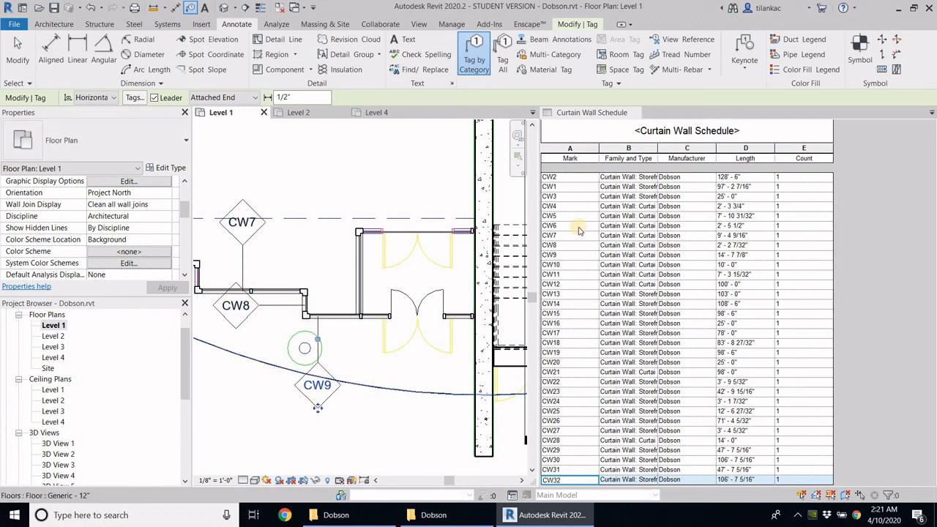